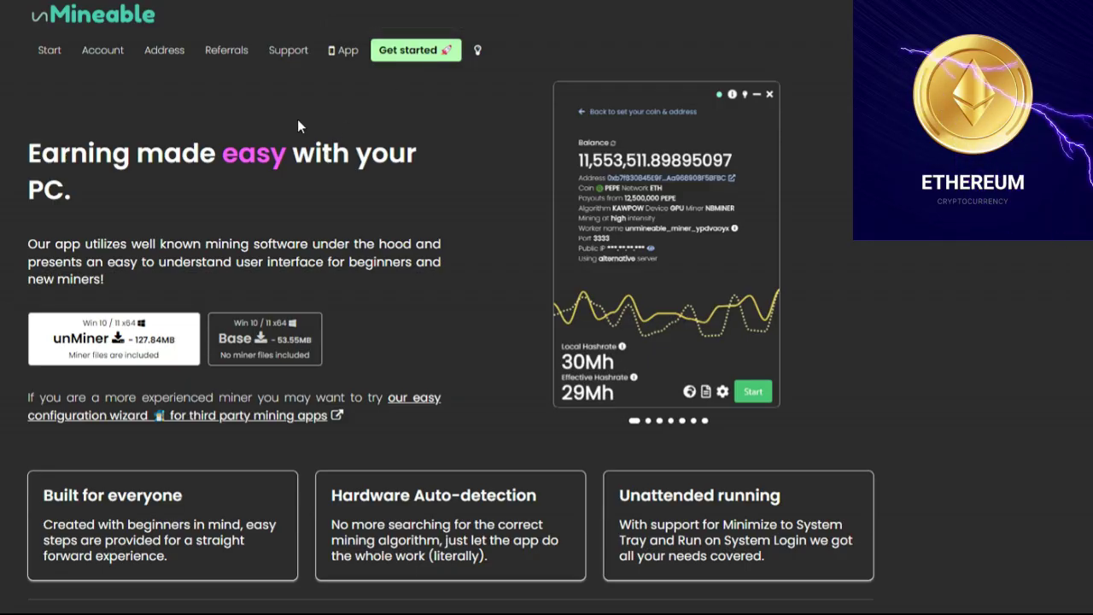
- Download the unMiner desktop app installer with miner files from the unMineable website
left_click(49, 49)
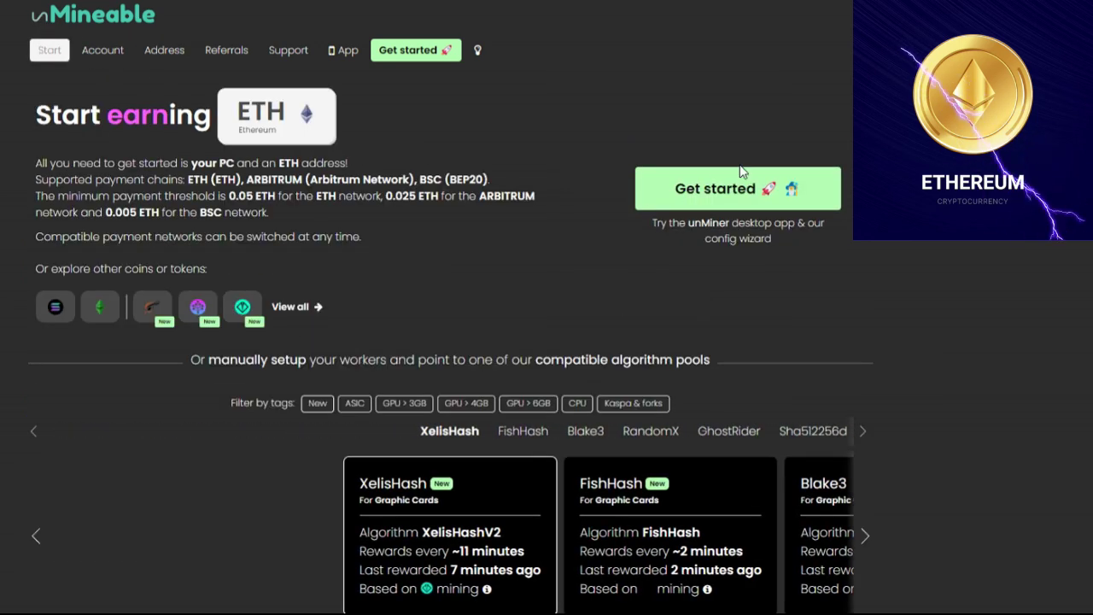
left_click(788, 198)
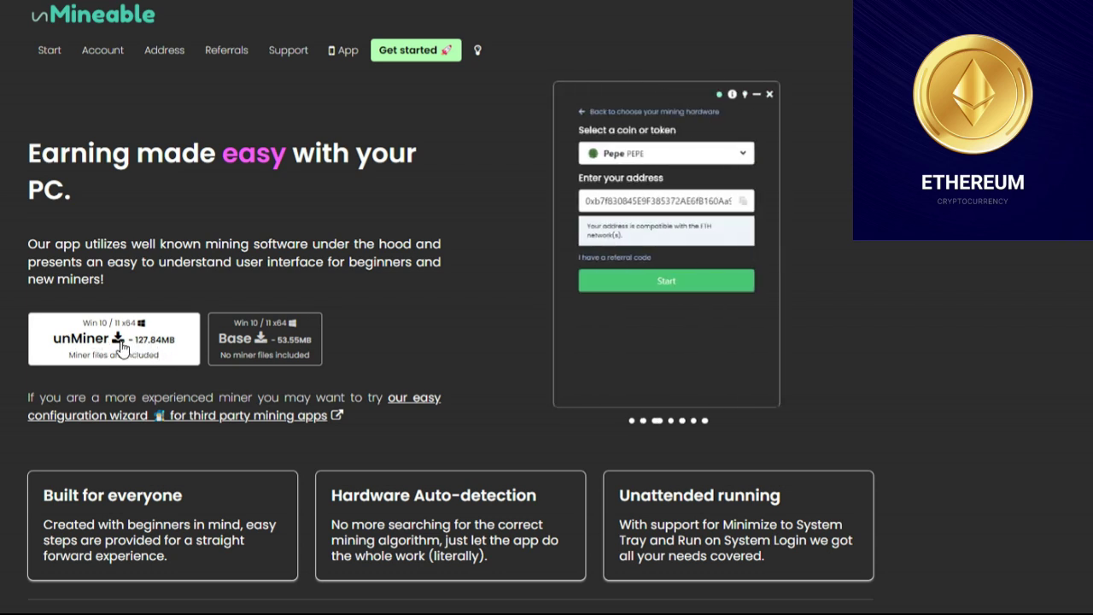
left_click(122, 346)
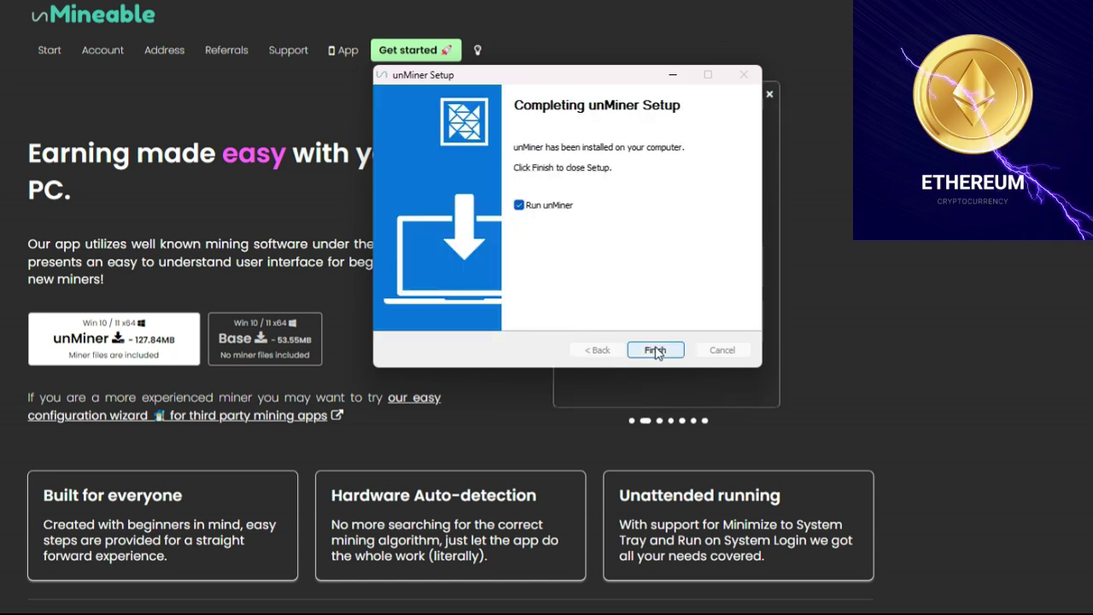
- Finish the setup, launch unMiner, and continue past the previous configuration notice
left_click_drag(602, 81, 403, 104)
left_click(453, 372)
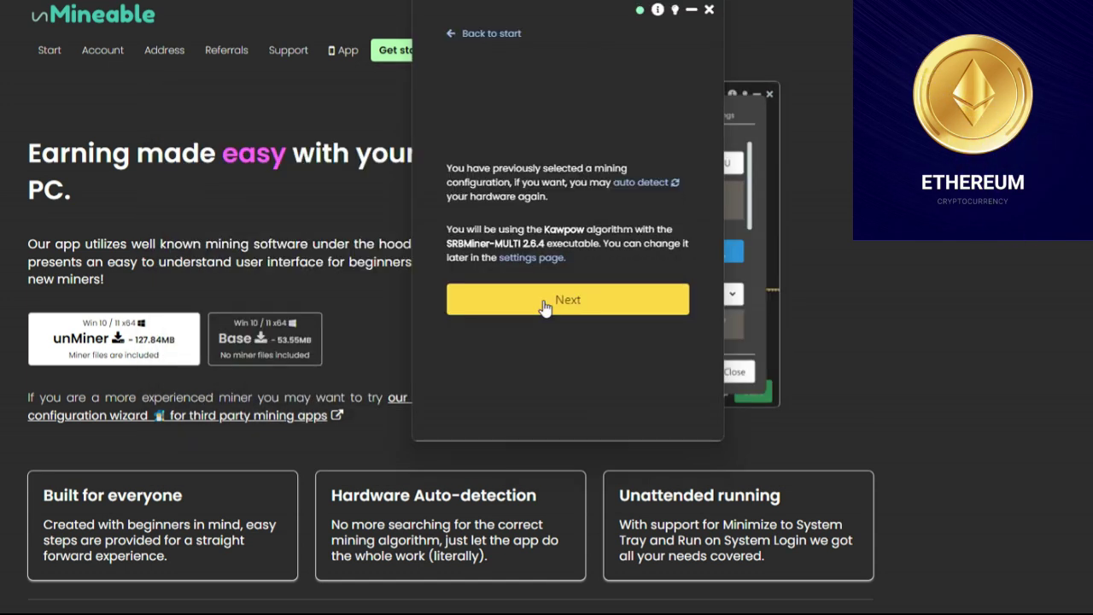
left_click(545, 308)
- Pick Ethereum ETH as the coin and paste the ETH wallet address
left_click(560, 120)
type("e")
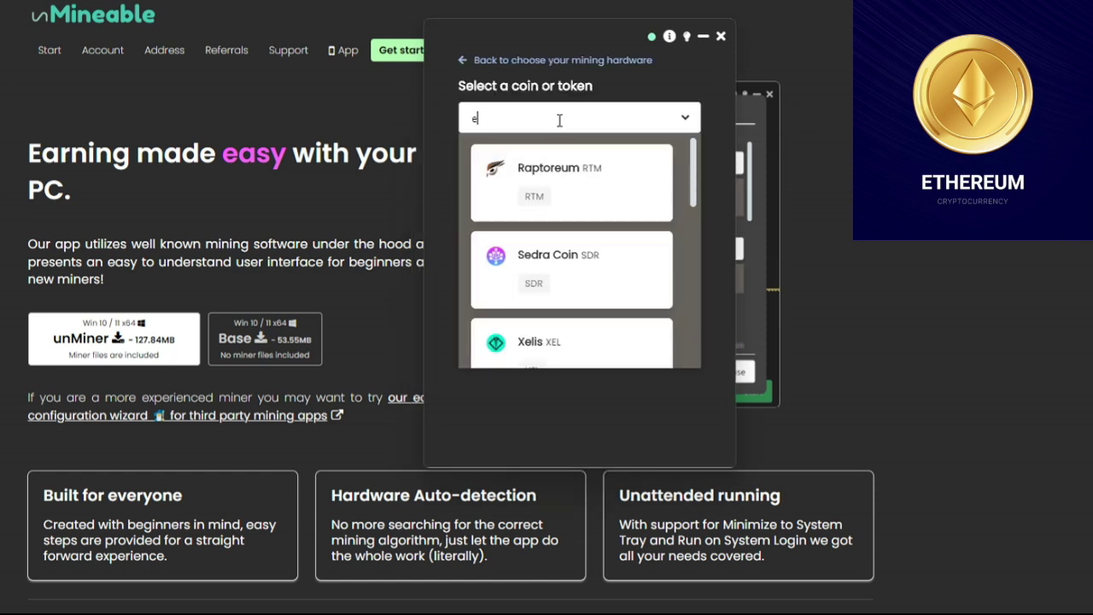
type("there")
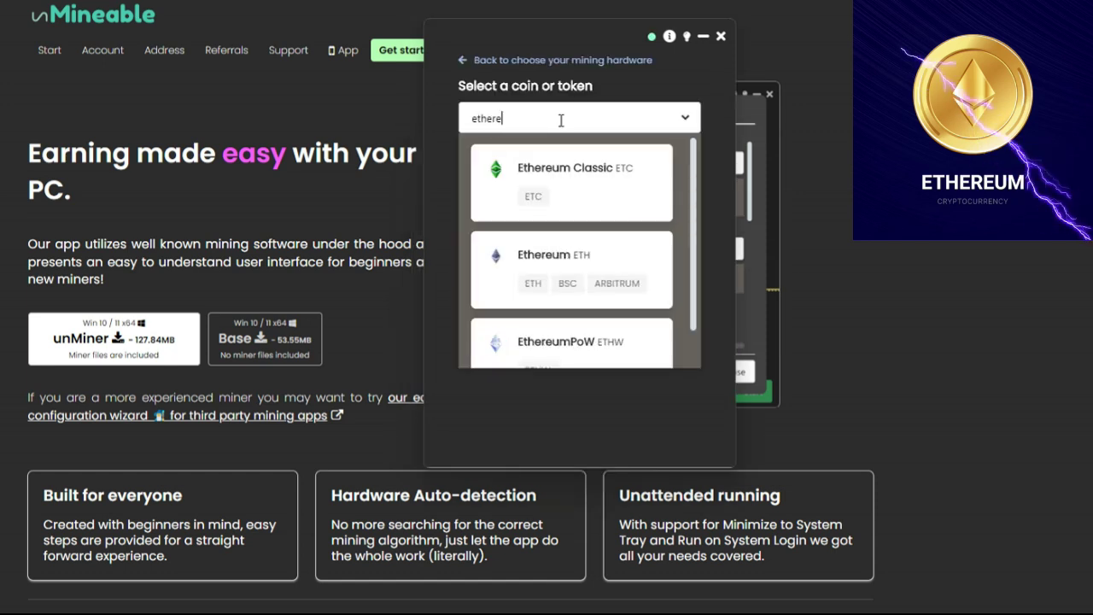
type("um")
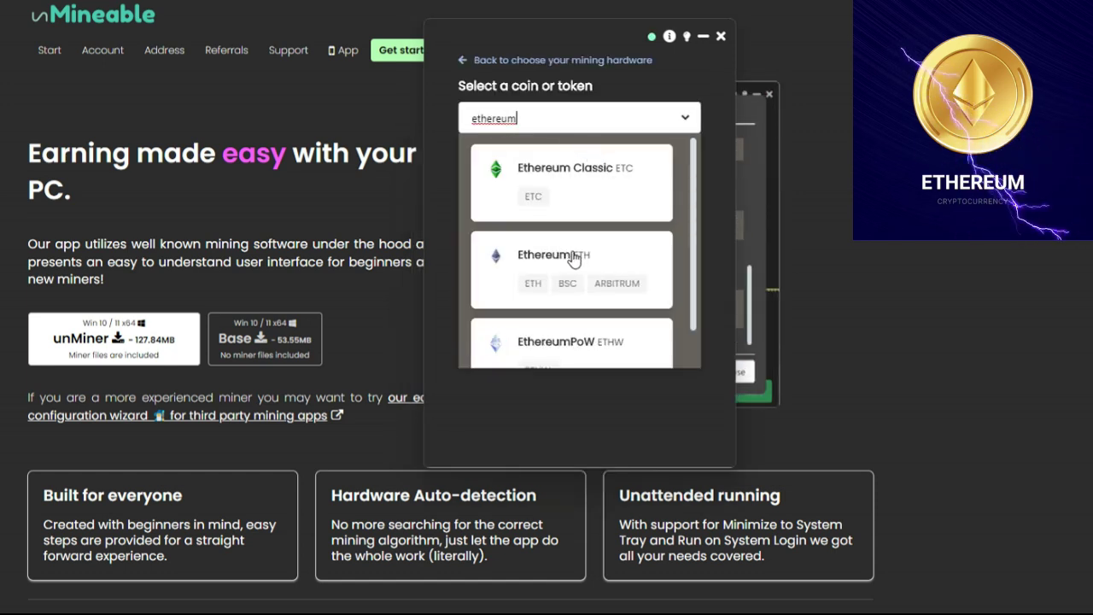
scroll(538, 256, "down", 1)
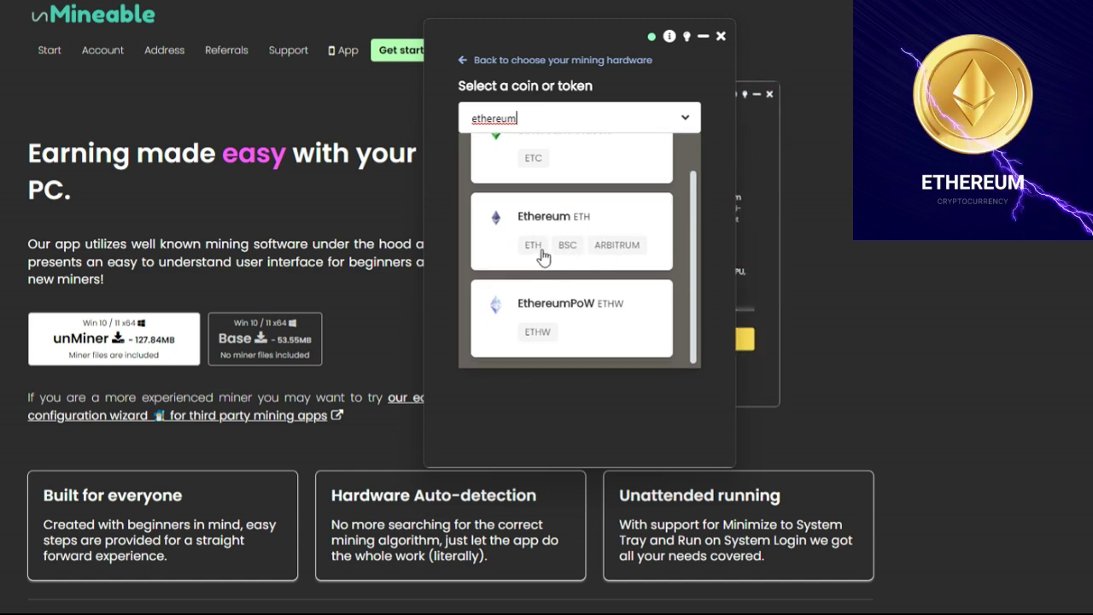
left_click(535, 248)
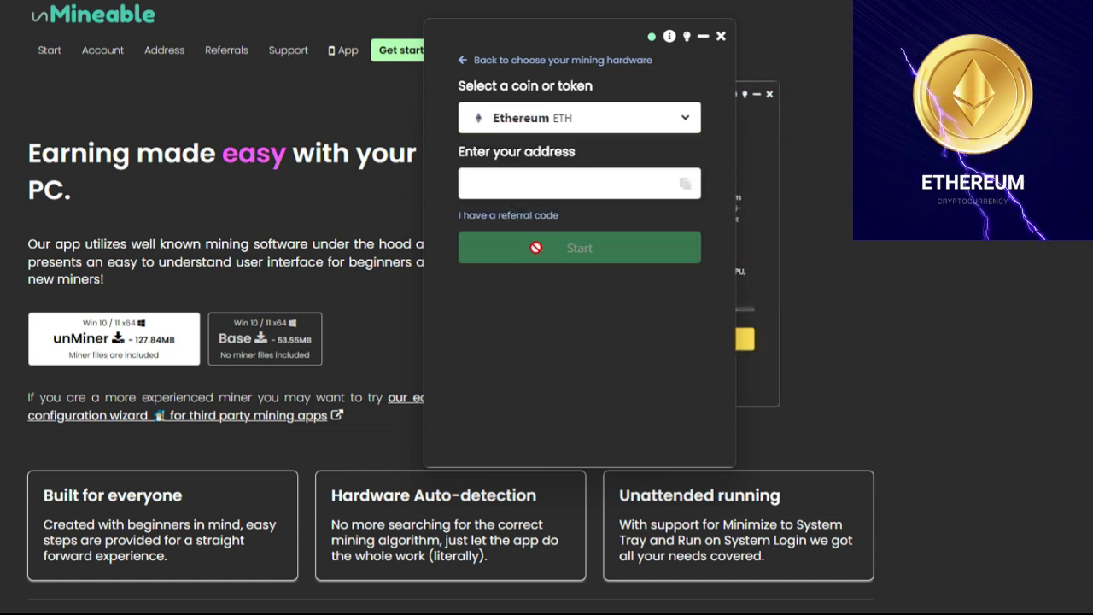
left_click(560, 185)
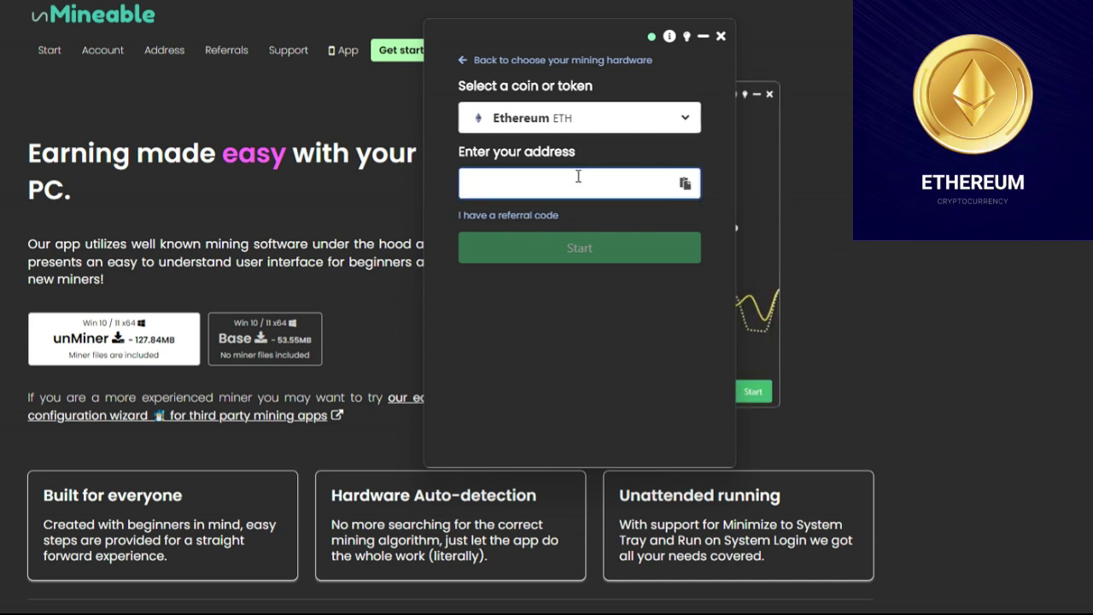
key("ctrl+v")
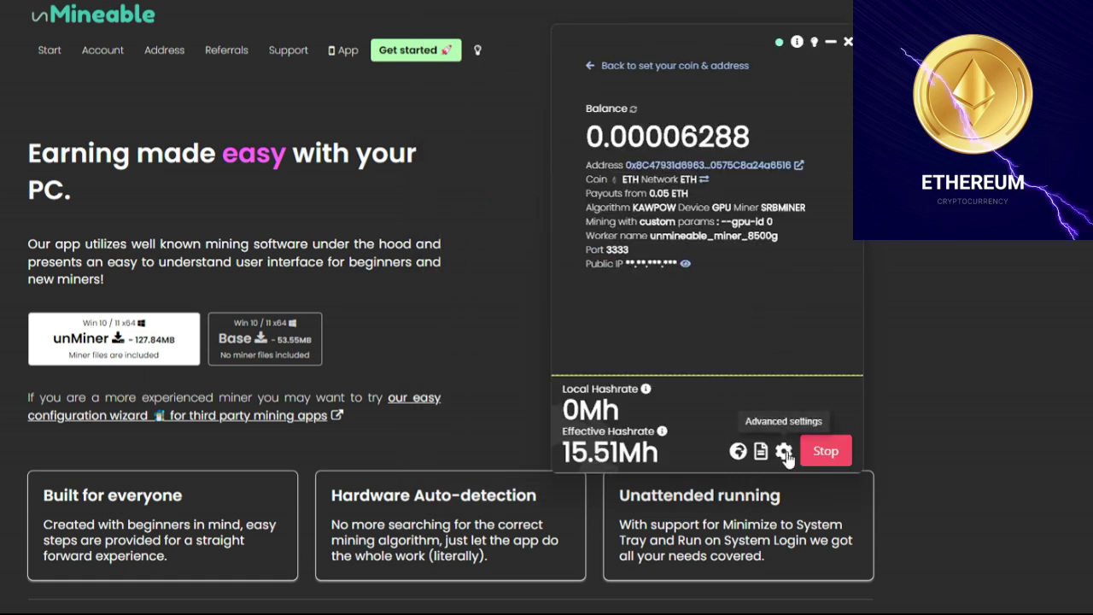
- In advanced settings, keep Graphics Card (GPU) mining and choose the Kawpow (AIPG) algorithm with SRBMiner-MULTI 2.6.4
left_click(784, 456)
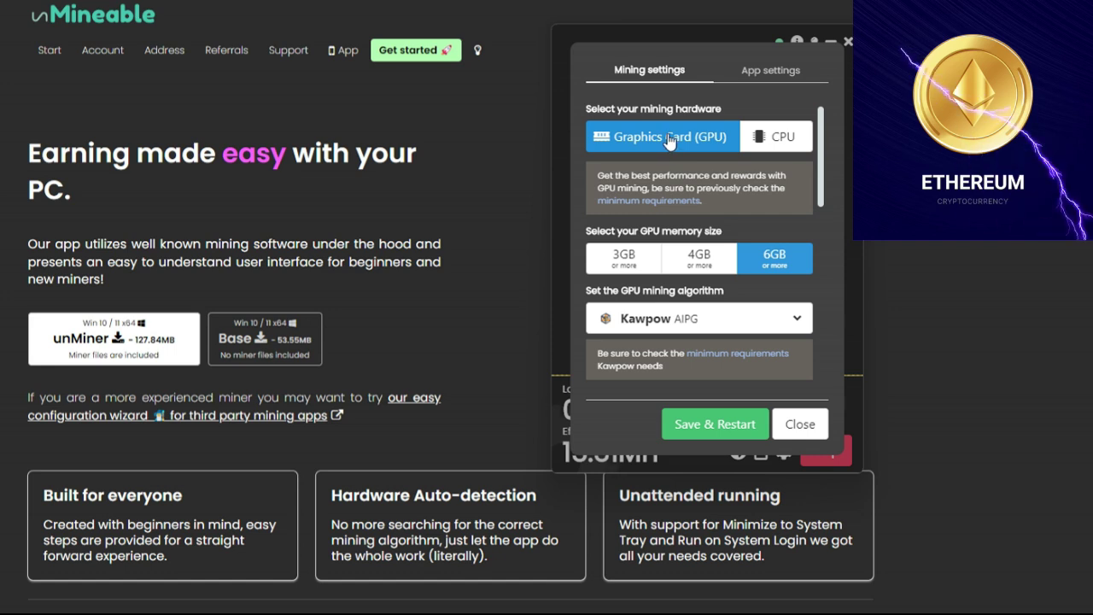
left_click(755, 147)
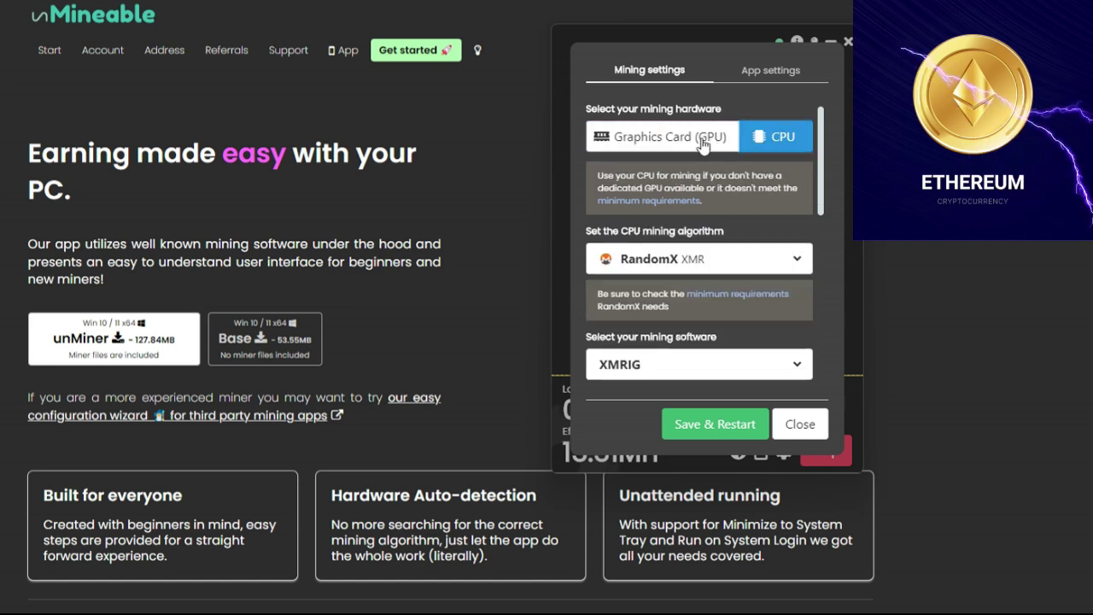
left_click(671, 138)
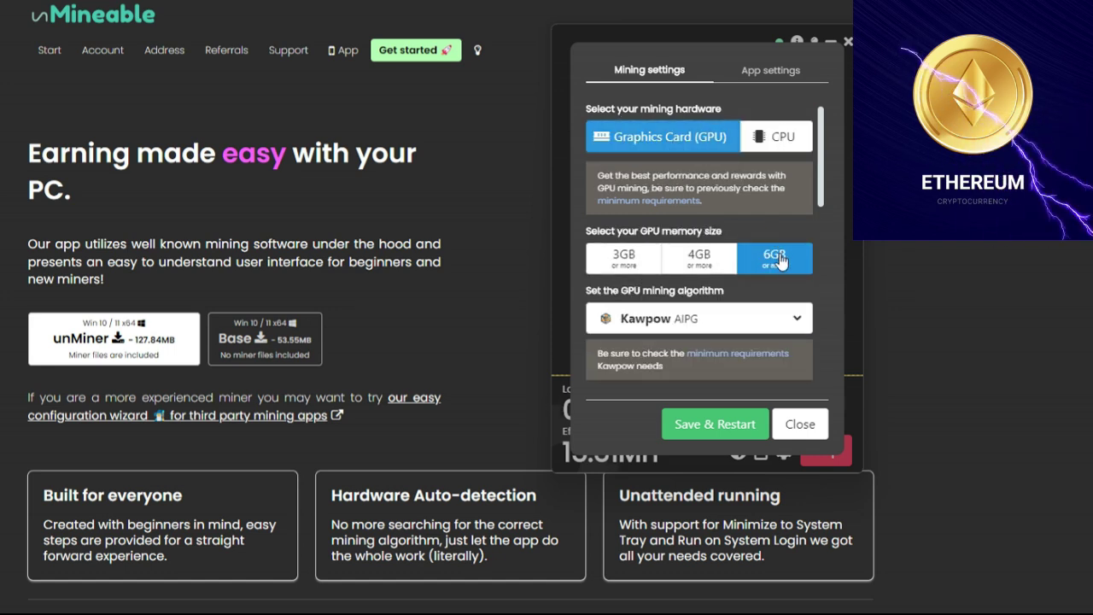
scroll(779, 260, "down", 2)
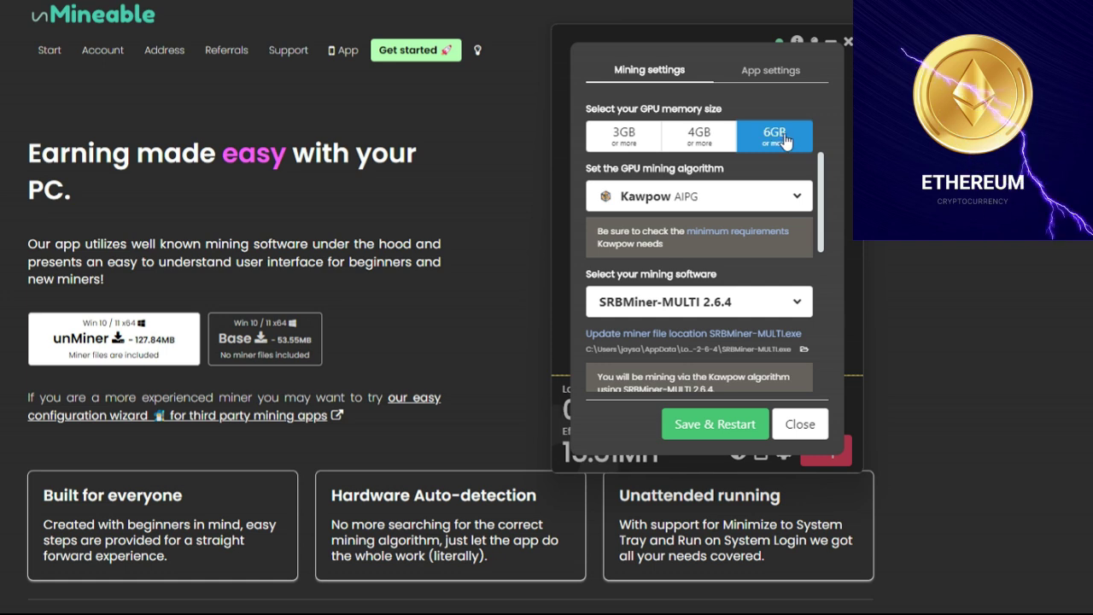
scroll(784, 141, "up", 2)
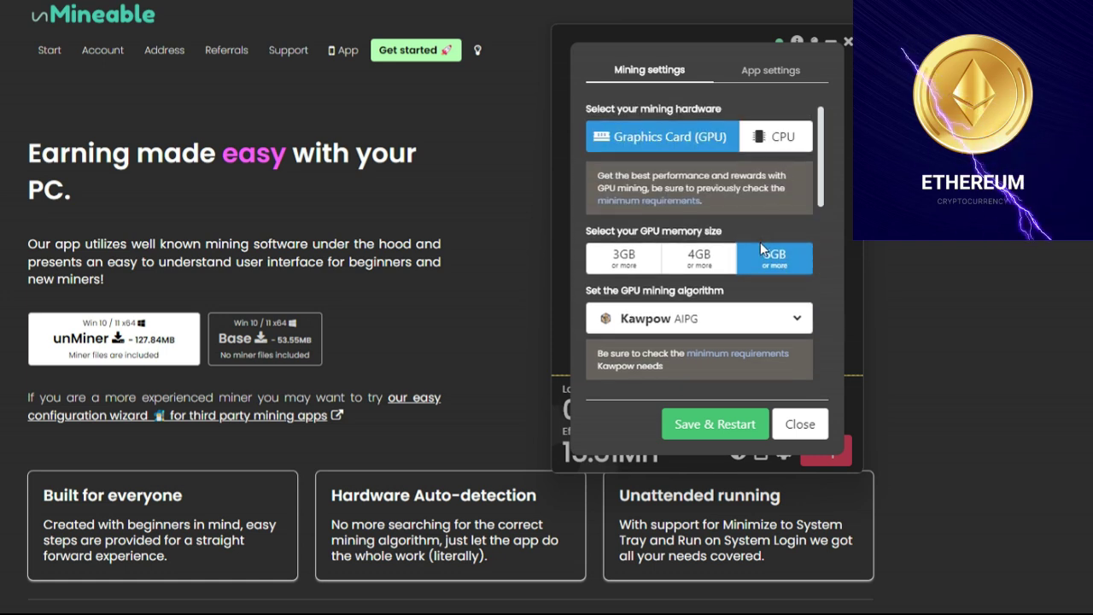
scroll(735, 227, "down", 1)
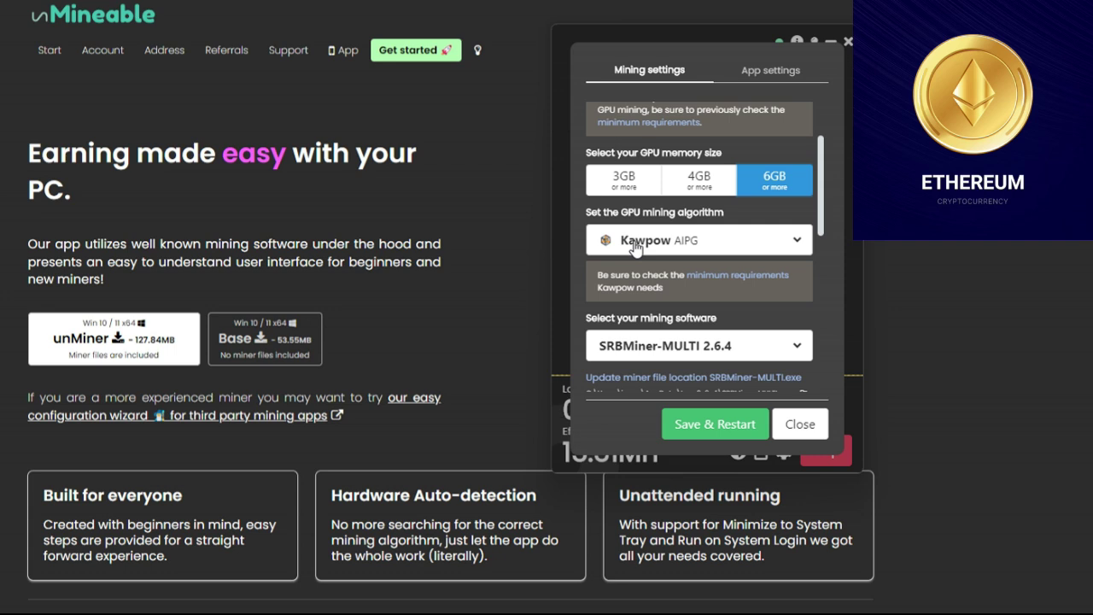
left_click(707, 177)
left_click(767, 242)
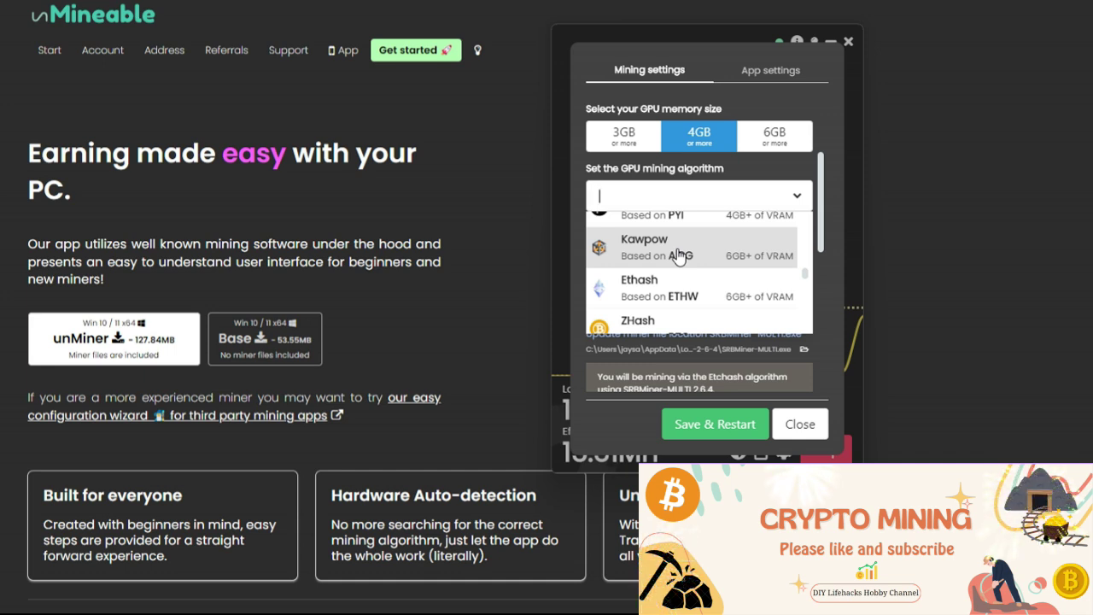
left_click(680, 247)
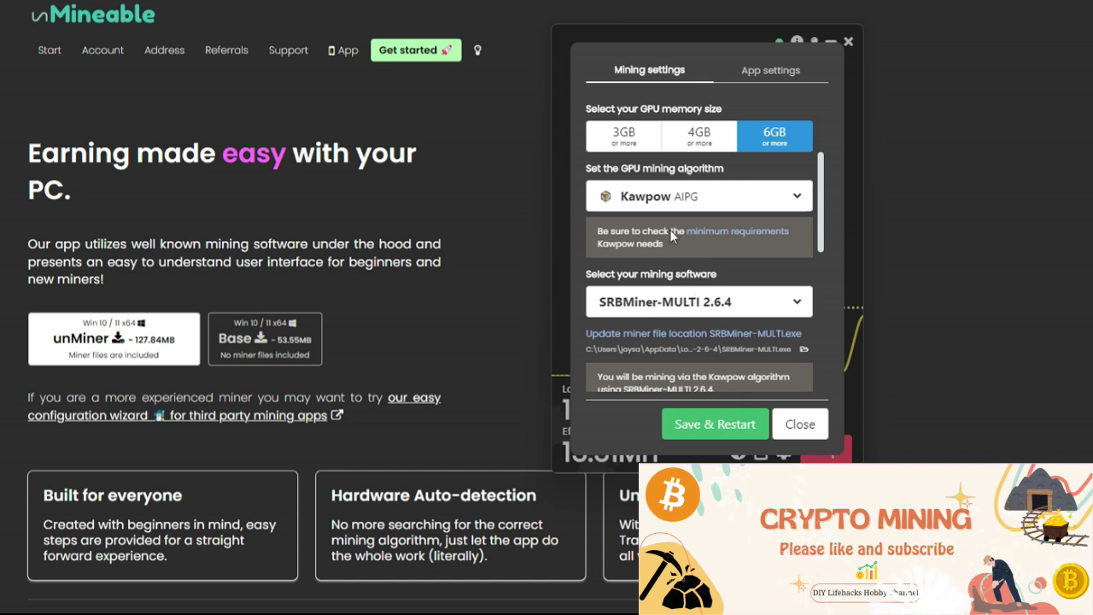
- Set mining intensity to Custom with the custom parameter --gpu-id 0
scroll(730, 203, "down", 5)
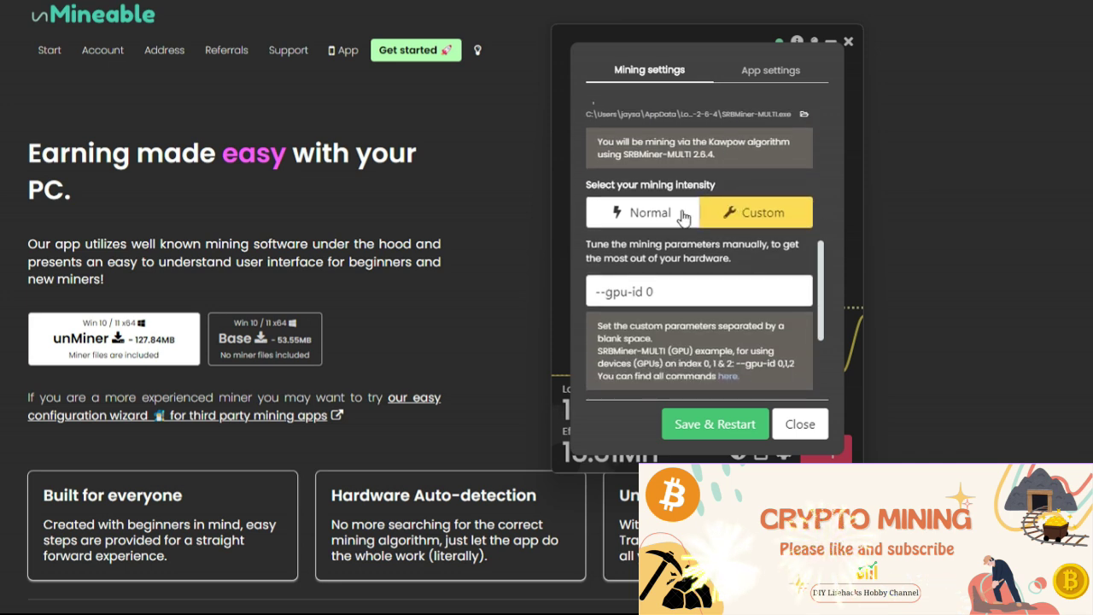
left_click(654, 217)
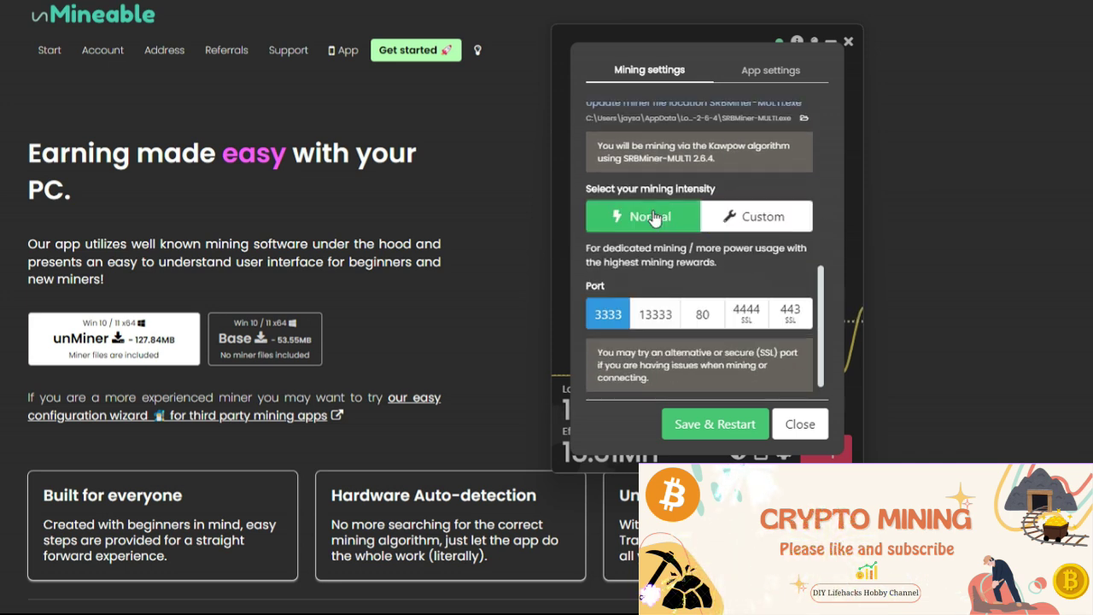
scroll(747, 289, "up", 6)
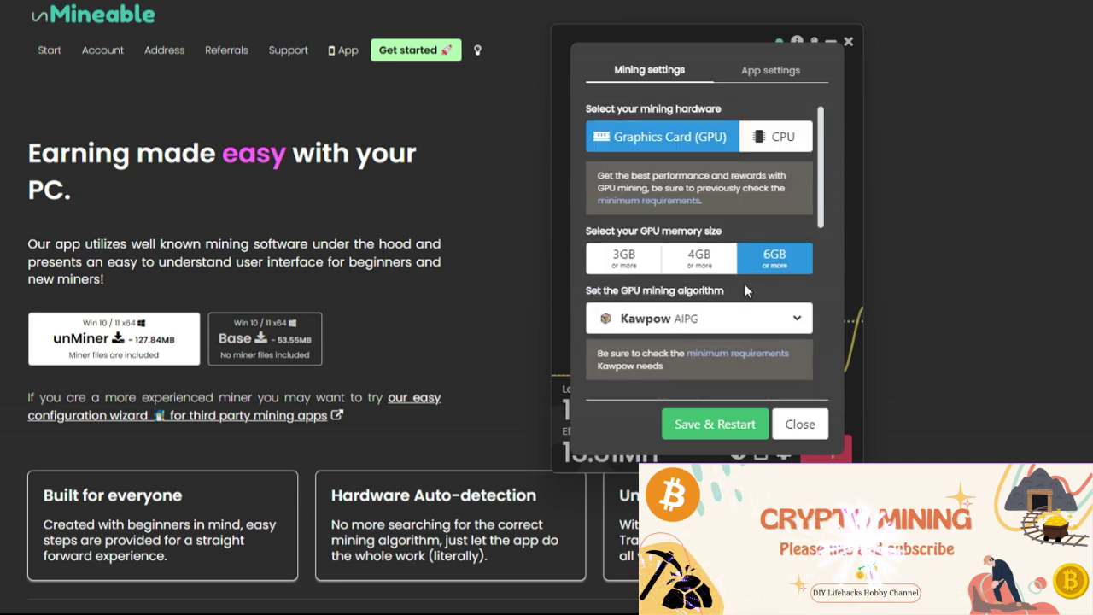
scroll(727, 219, "down", 1)
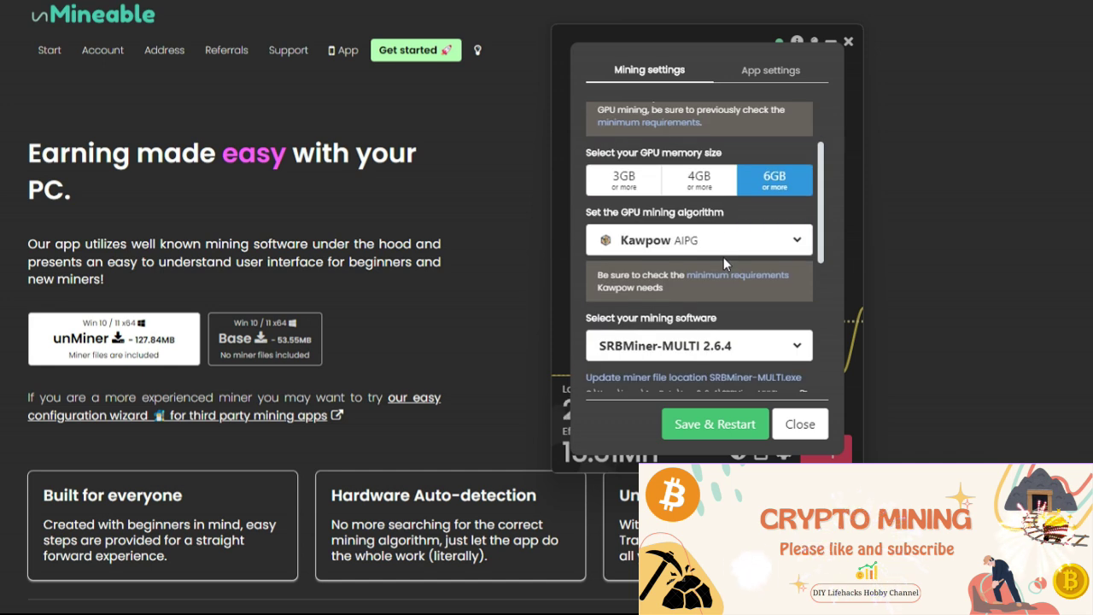
scroll(665, 232, "up", 1)
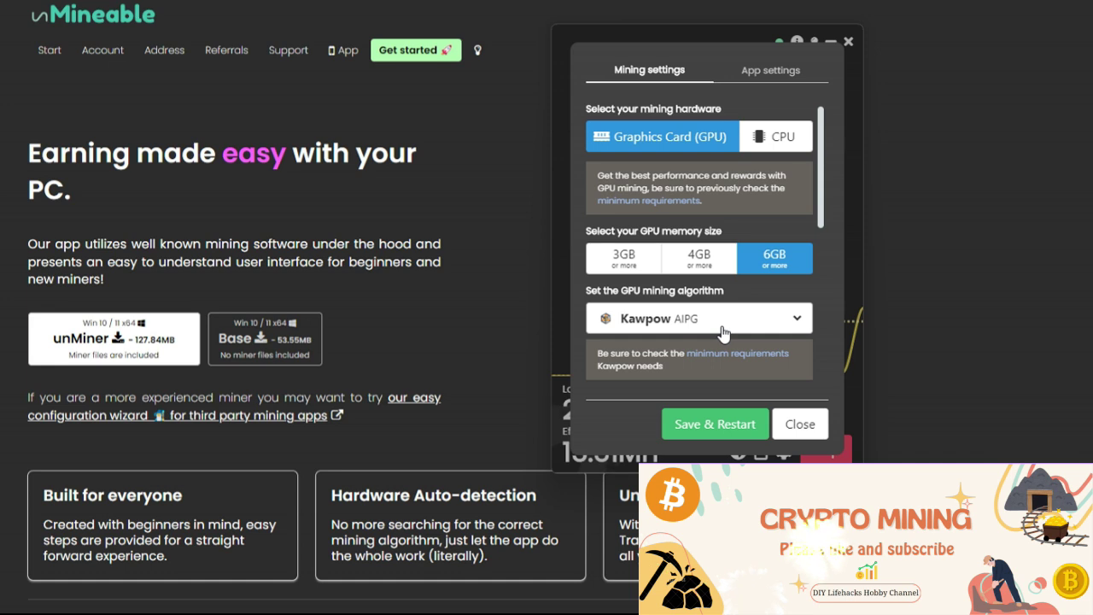
scroll(722, 328, "down", 4)
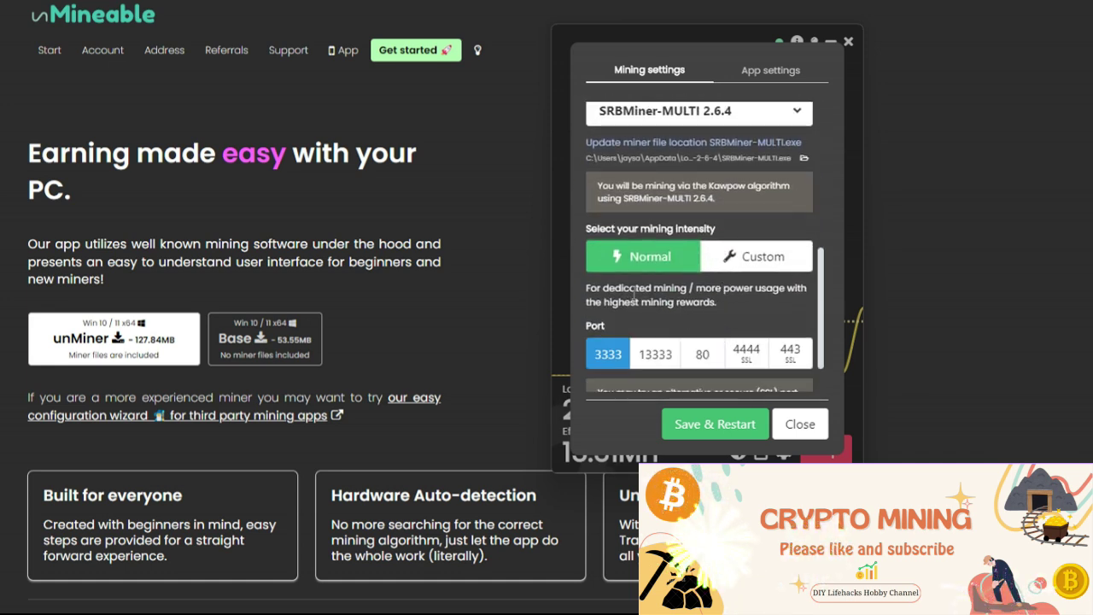
left_click(764, 263)
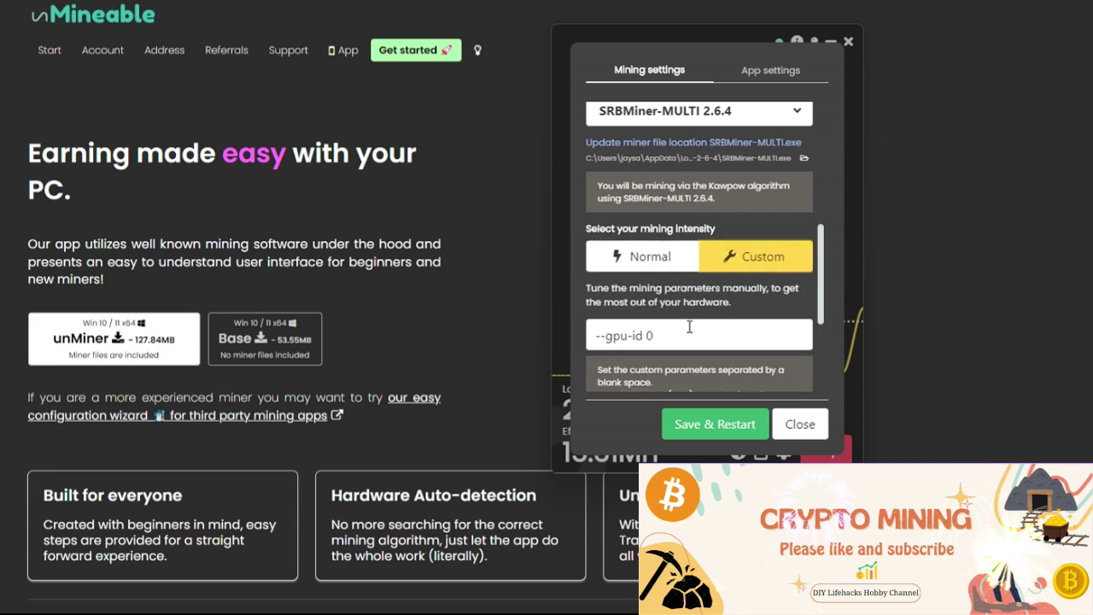
left_click_drag(689, 326, 596, 335)
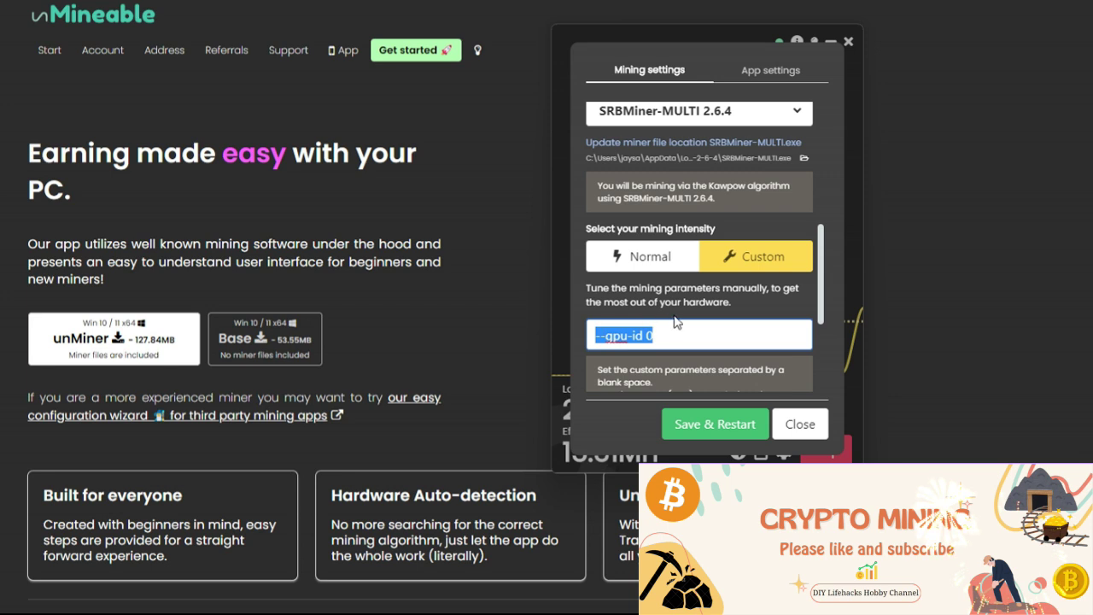
scroll(729, 321, "down", 1)
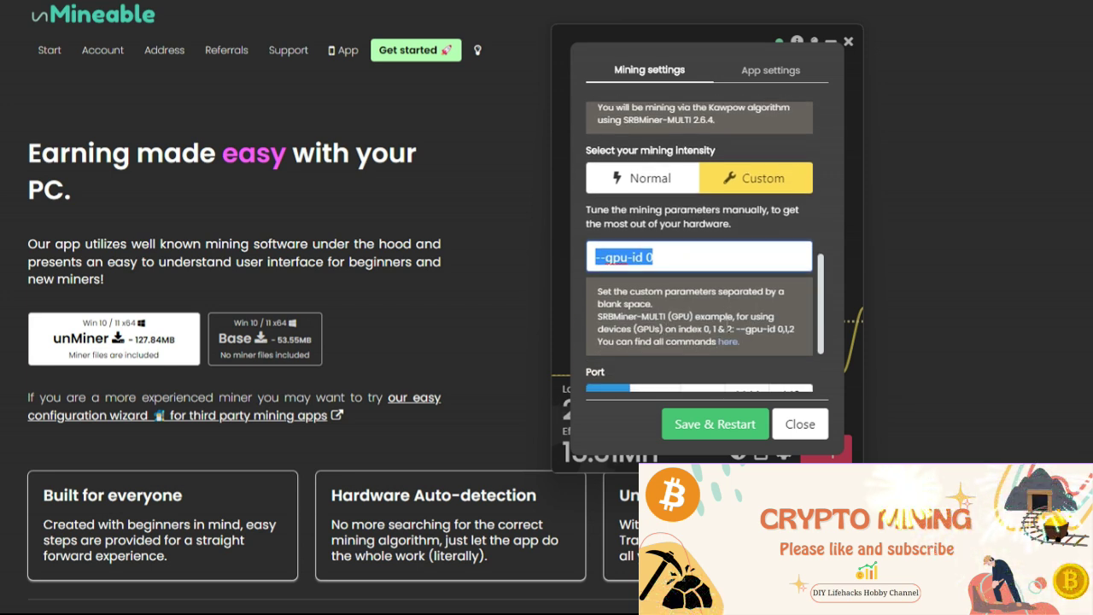
- Open SRBMiner's command list and check the GTX 1070 GPU at 100% load and 73 °C
left_click(728, 341)
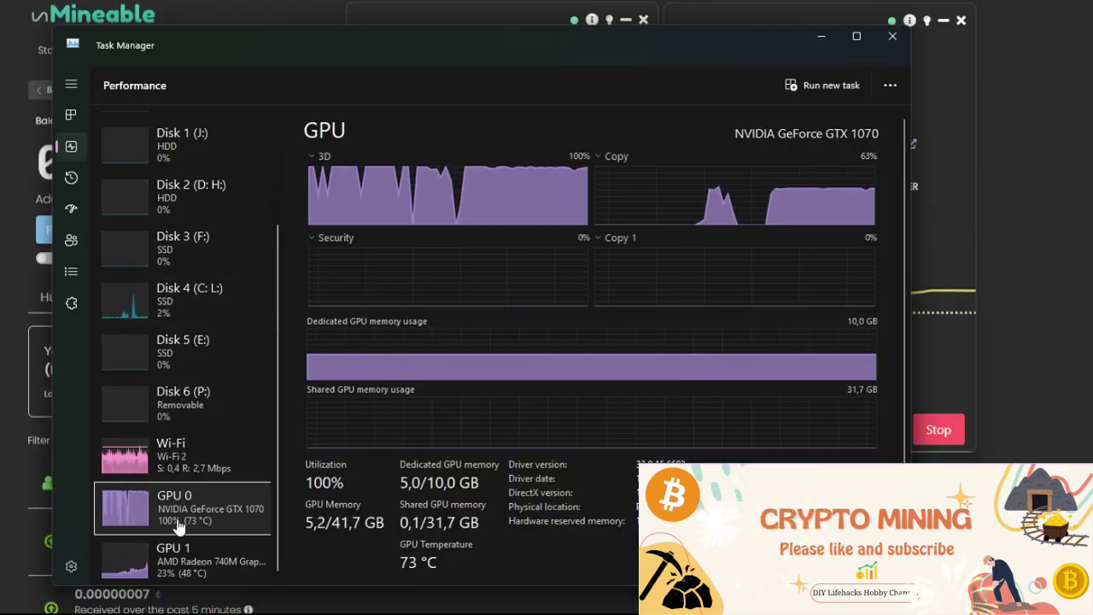
scroll(196, 410, "up", 2)
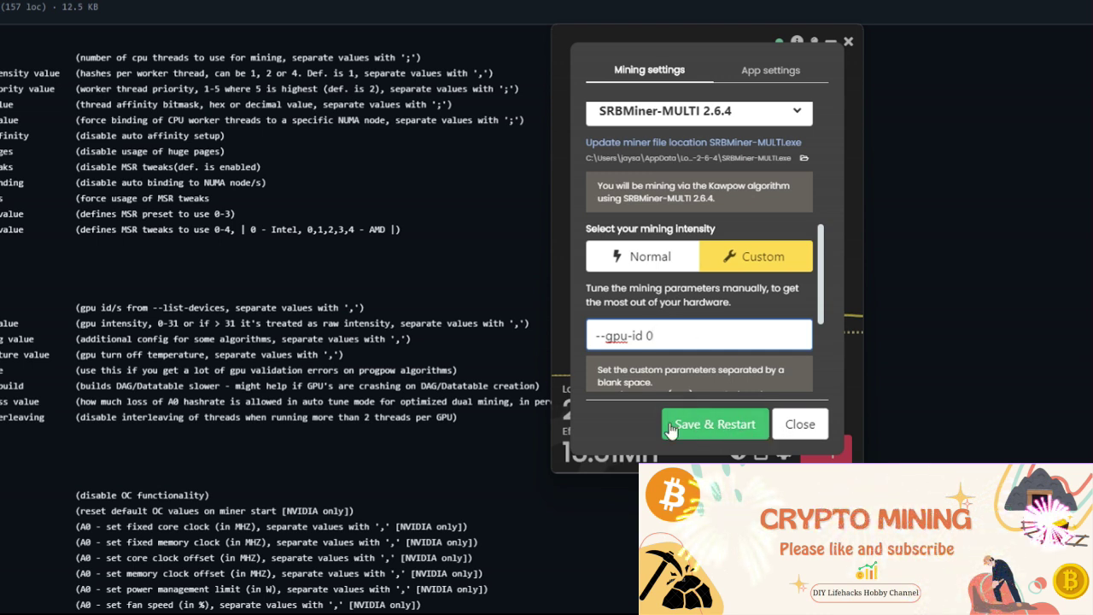
- Switch mining intensity back to Normal and Save & Restart the GPU miner
left_click(647, 257)
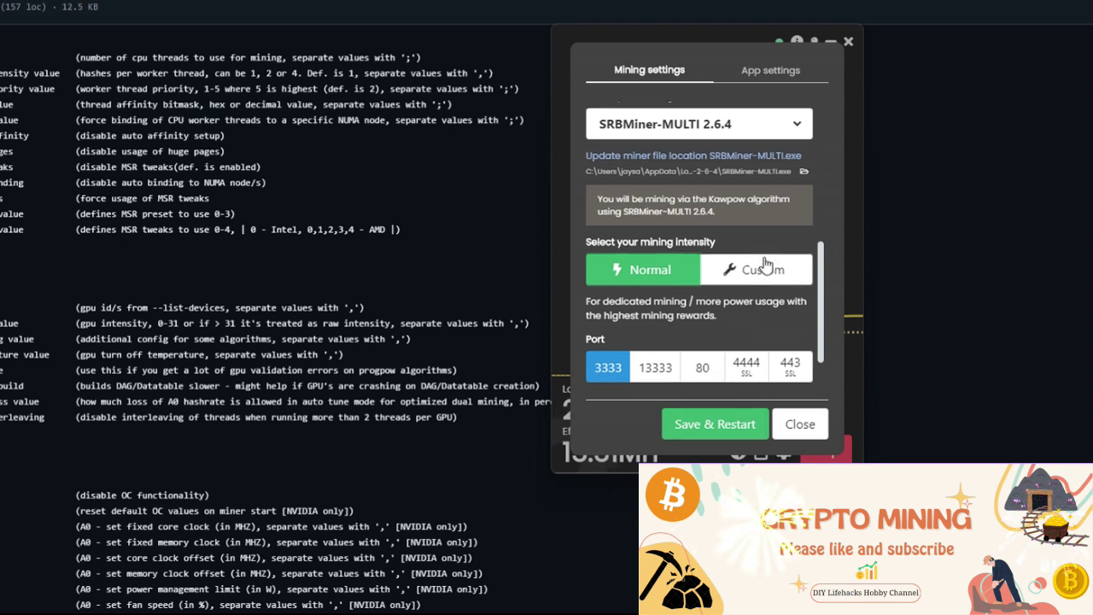
scroll(766, 266, "up", 5)
scroll(708, 292, "down", 3)
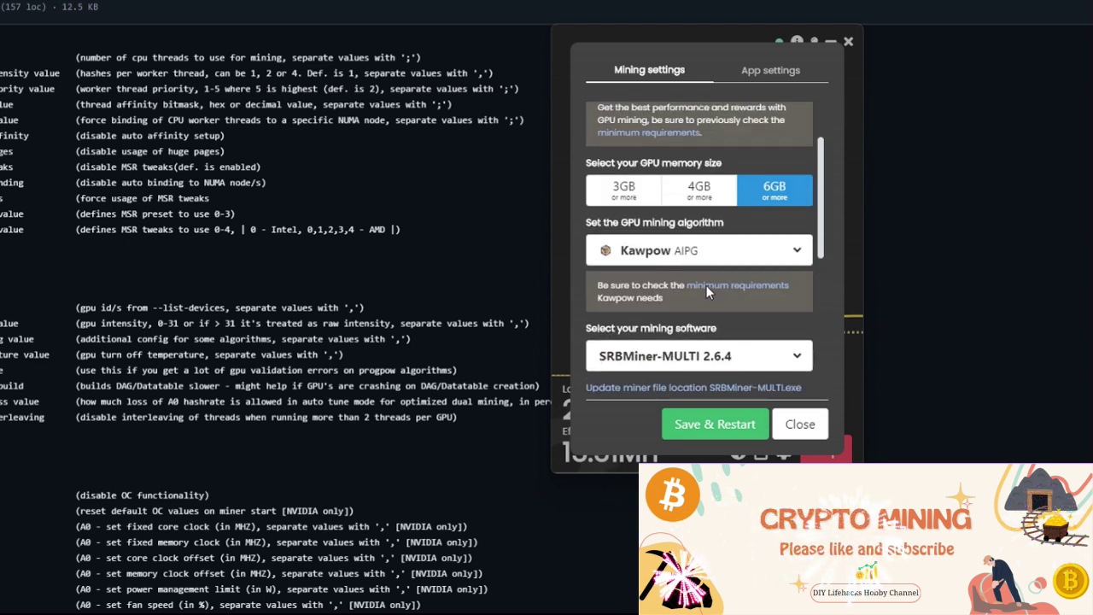
scroll(696, 282, "down", 1)
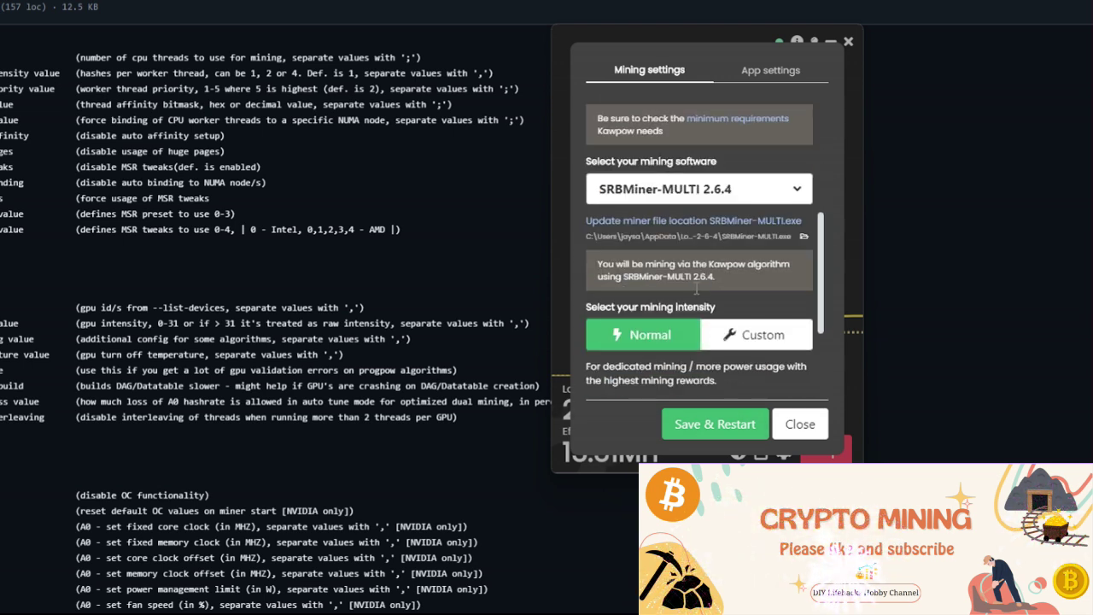
left_click(702, 424)
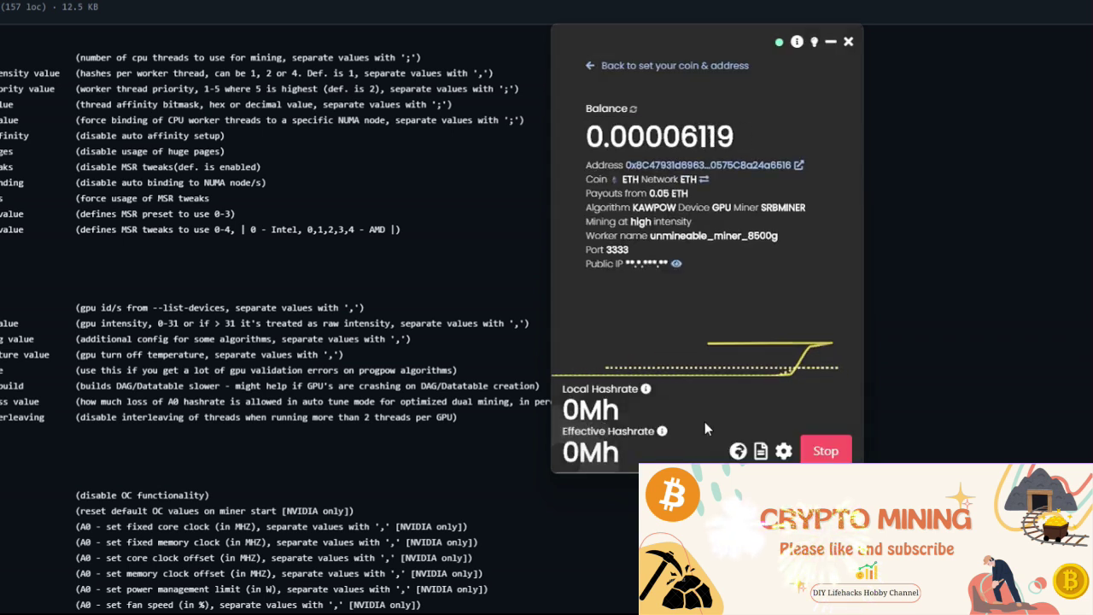
mouse_move(707, 311)
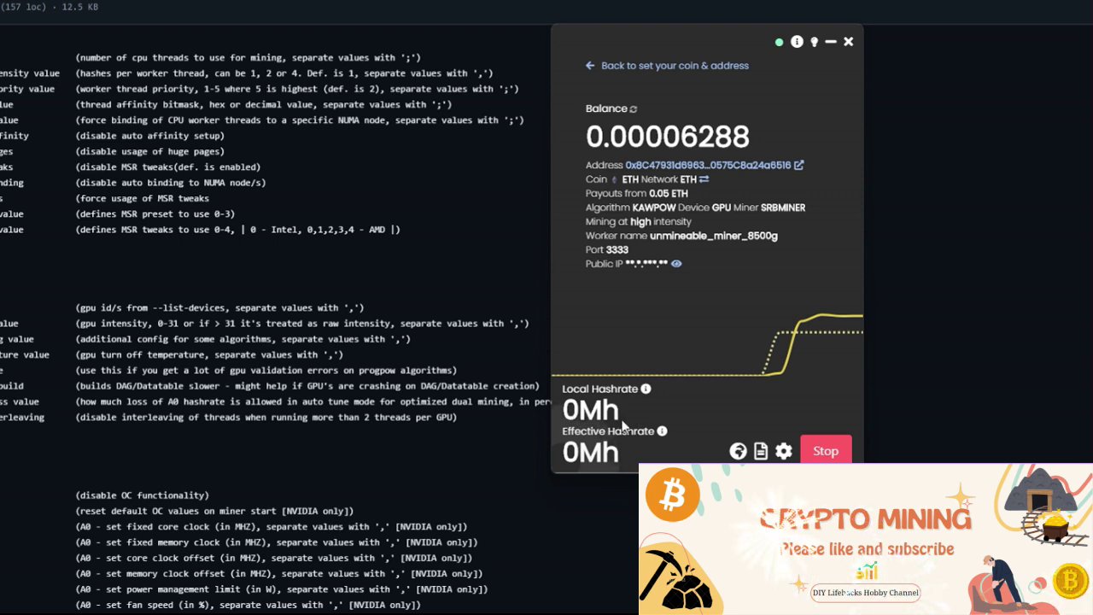
- Open the miner console log and highlight the Gpu mining and Cpu mining lines
left_click(760, 452)
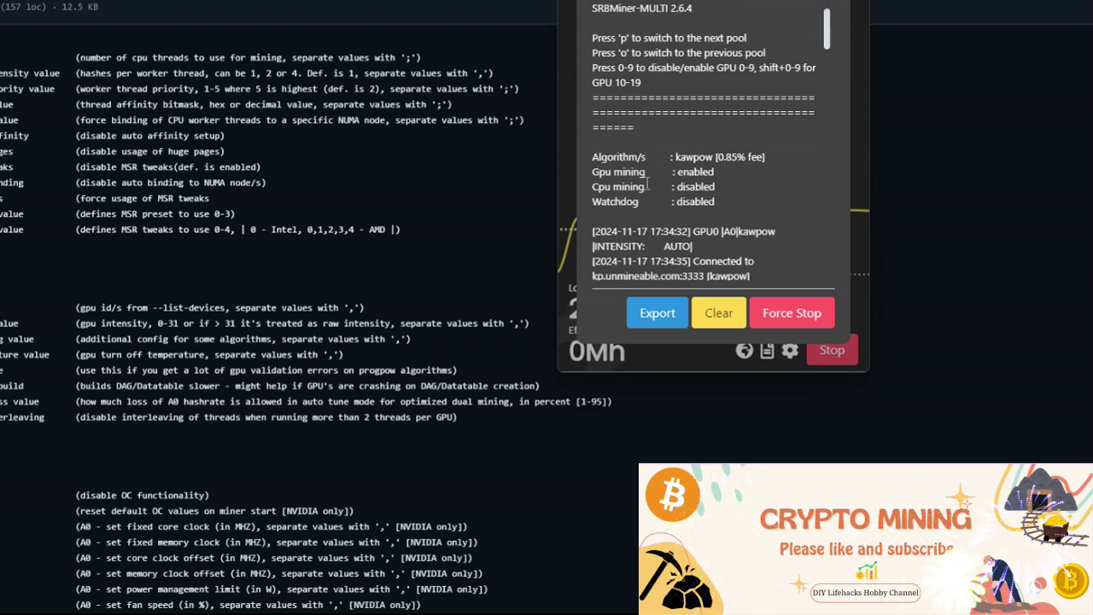
left_click_drag(594, 171, 654, 187)
left_click(734, 214)
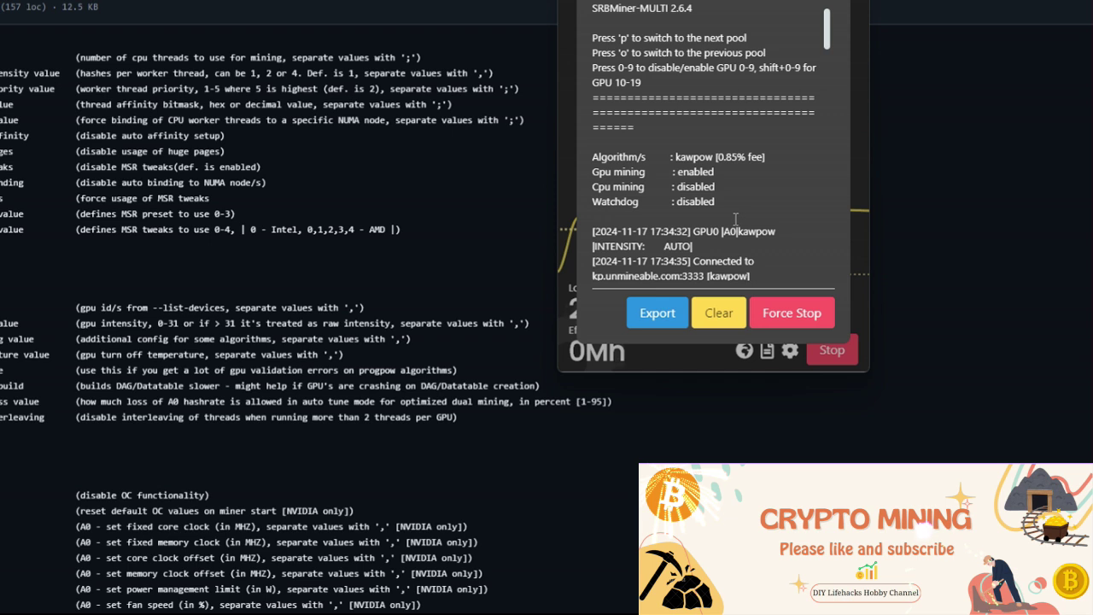
- Scroll through the SRBMiner log down to the accepted share at about 22 MH/s
scroll(734, 218, "down", 2)
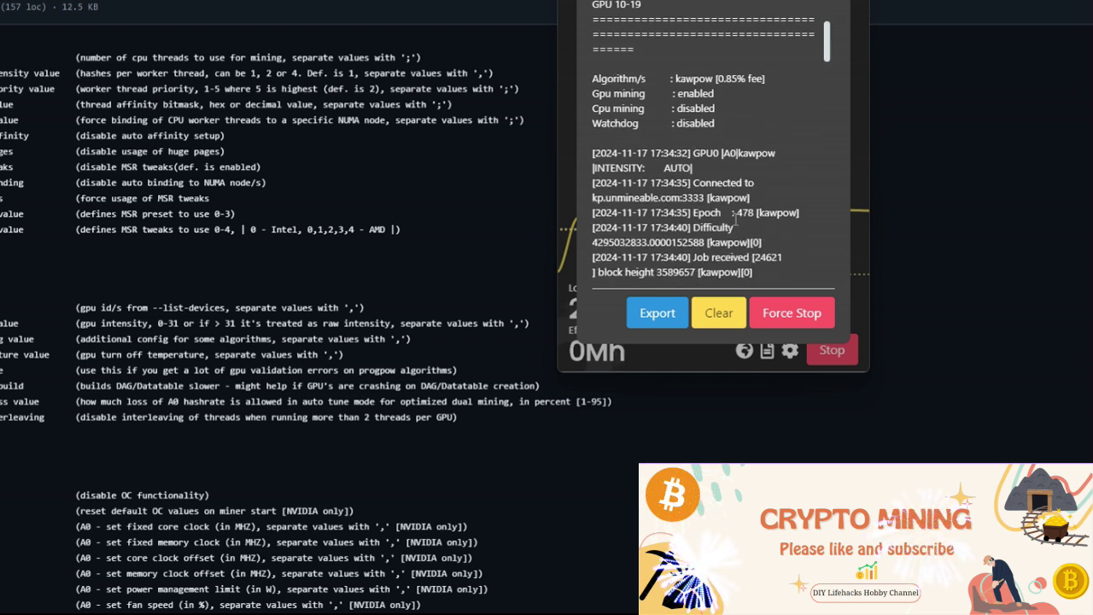
scroll(737, 218, "down", 2)
scroll(803, 229, "down", 4)
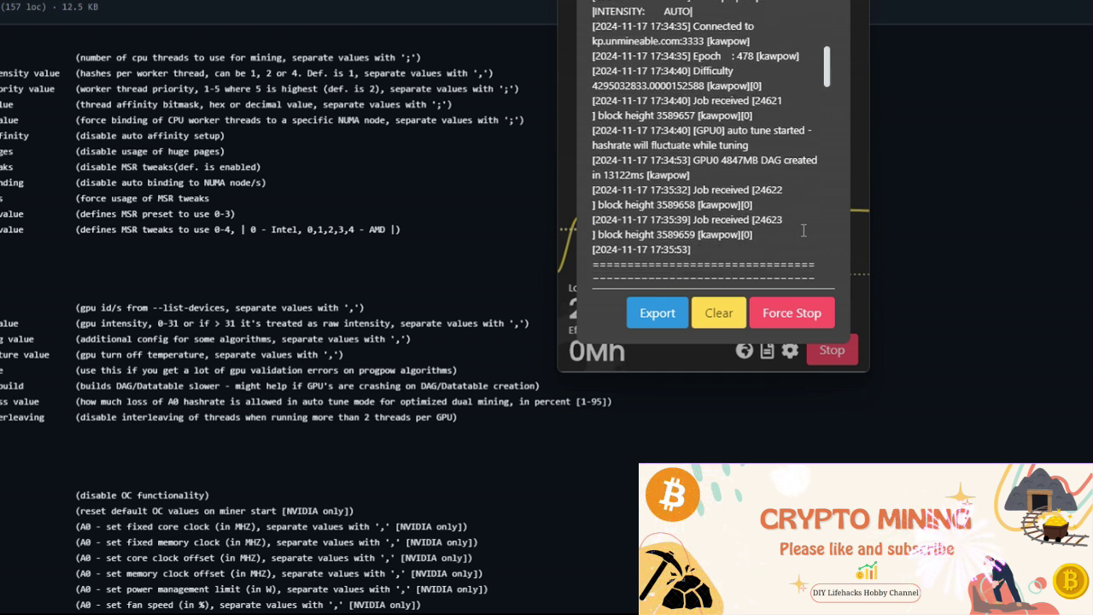
scroll(777, 217, "down", 1)
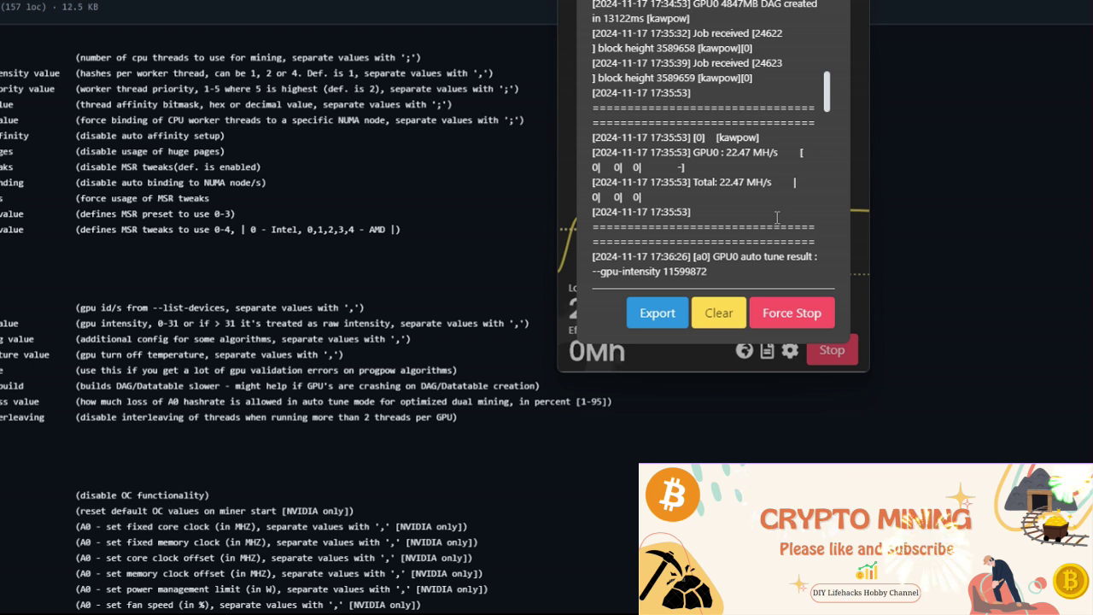
scroll(777, 217, "down", 1)
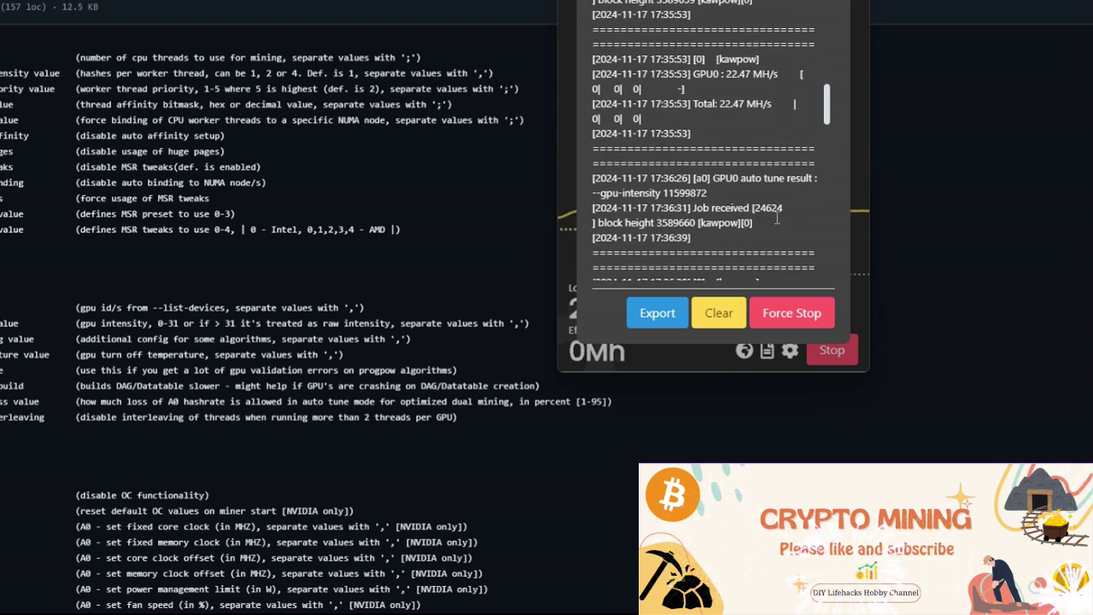
scroll(777, 217, "down", 1)
scroll(777, 217, "down", 1)
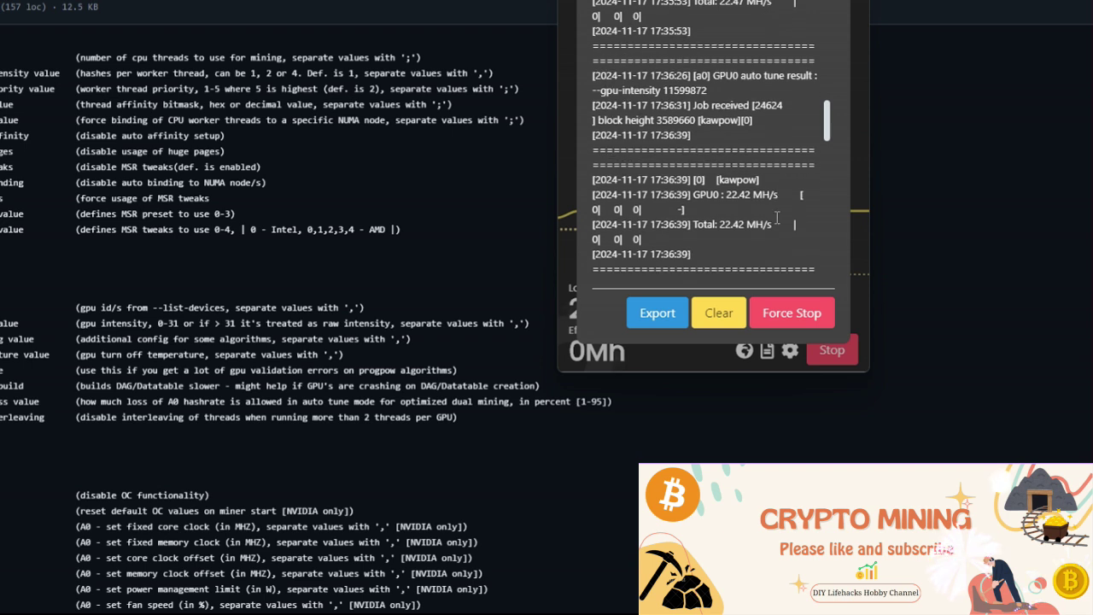
scroll(777, 217, "down", 1)
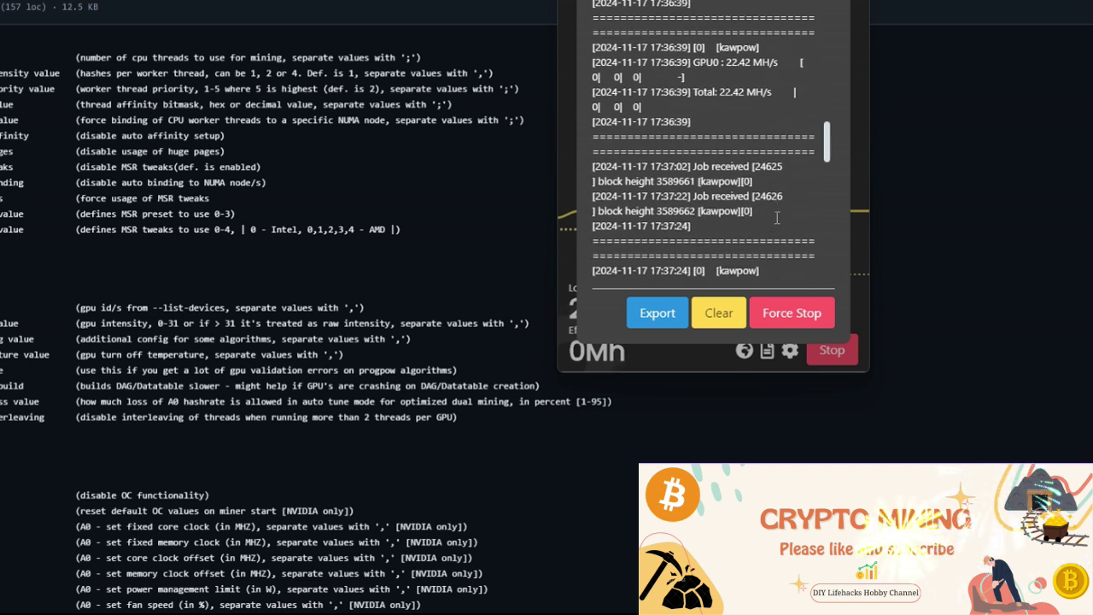
scroll(777, 216, "down", 1)
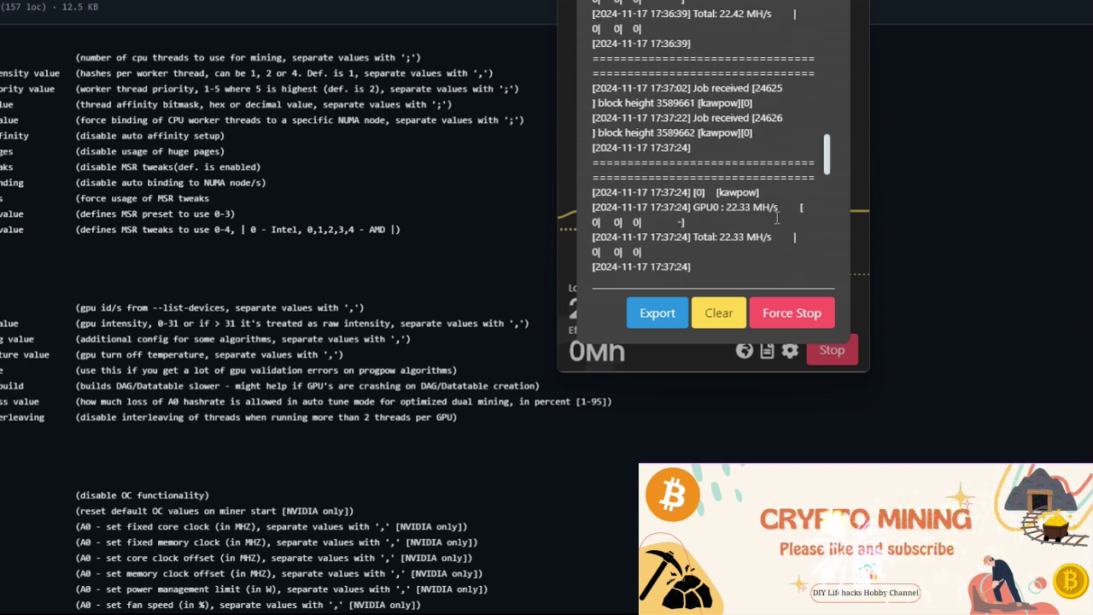
scroll(777, 217, "down", 1)
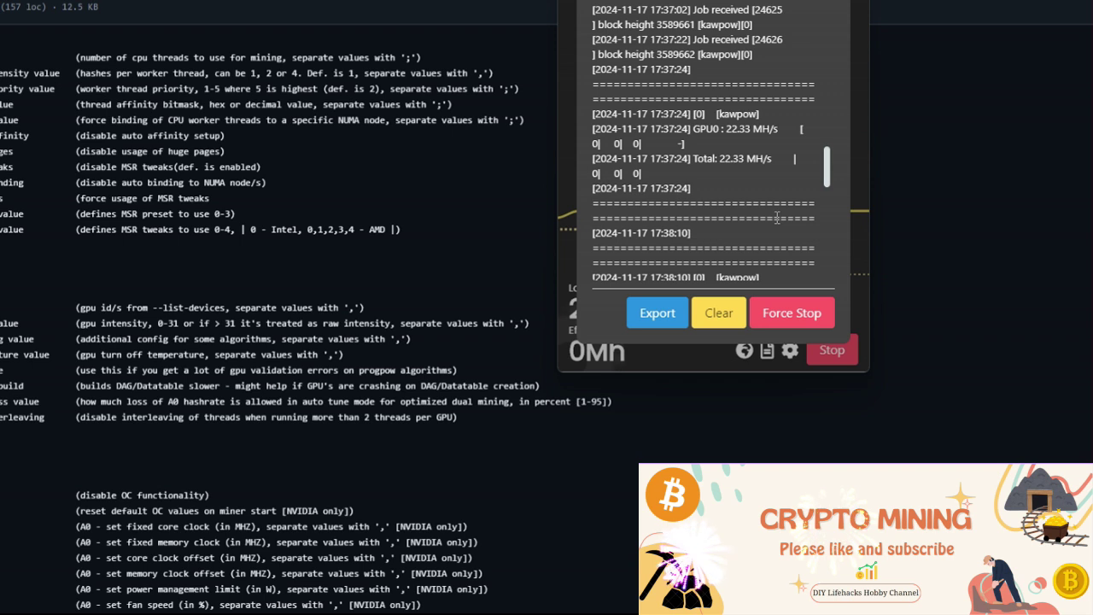
scroll(777, 217, "down", 1)
scroll(777, 217, "down", 1)
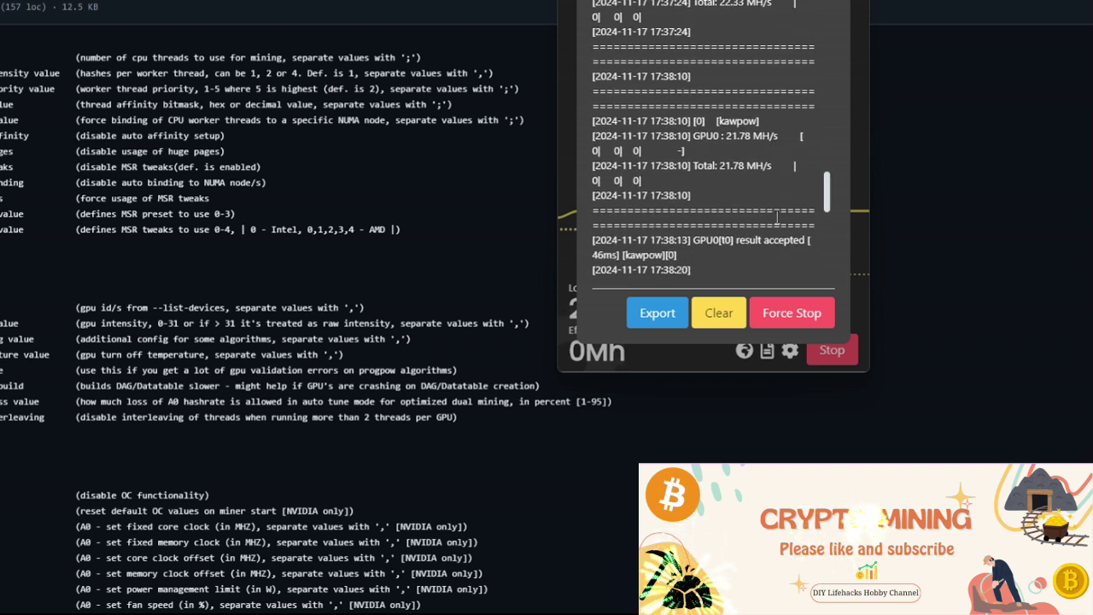
scroll(777, 217, "down", 1)
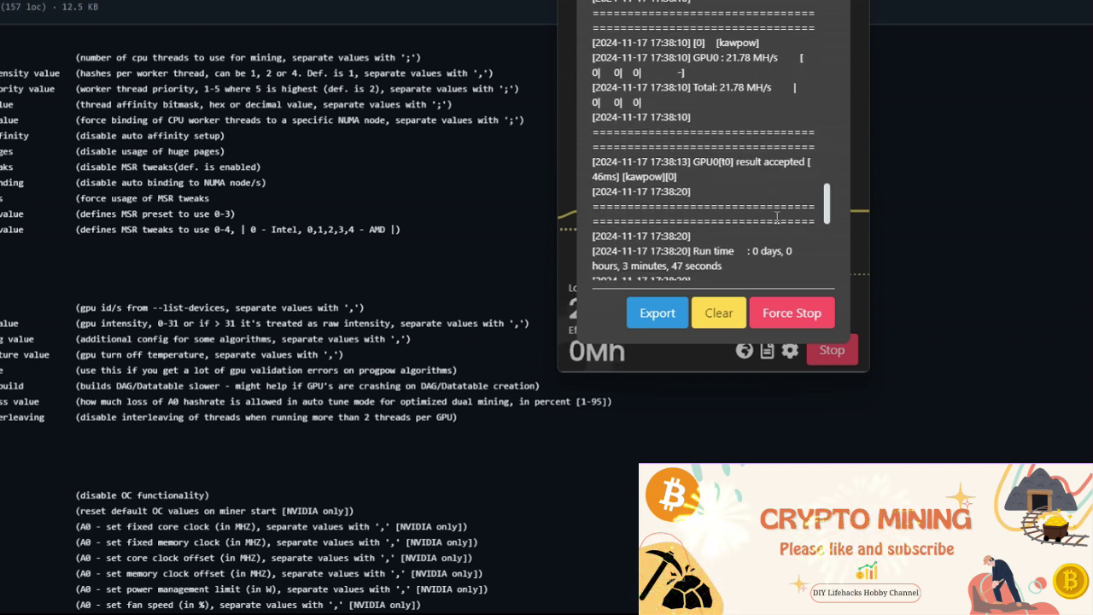
scroll(777, 216, "down", 1)
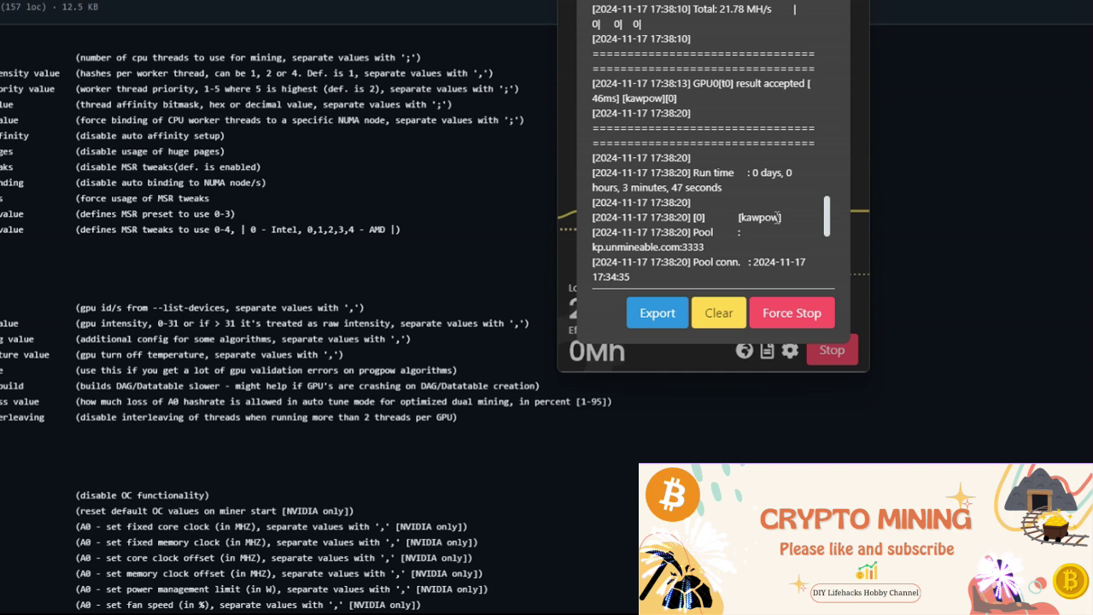
scroll(777, 217, "down", 1)
scroll(777, 217, "down", 1)
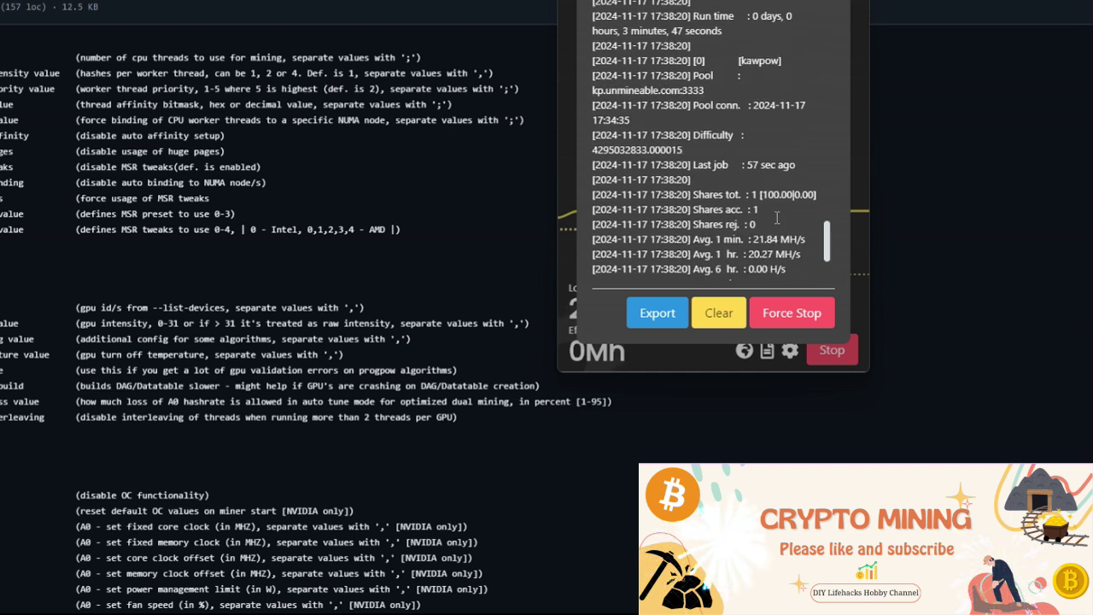
scroll(777, 217, "down", 1)
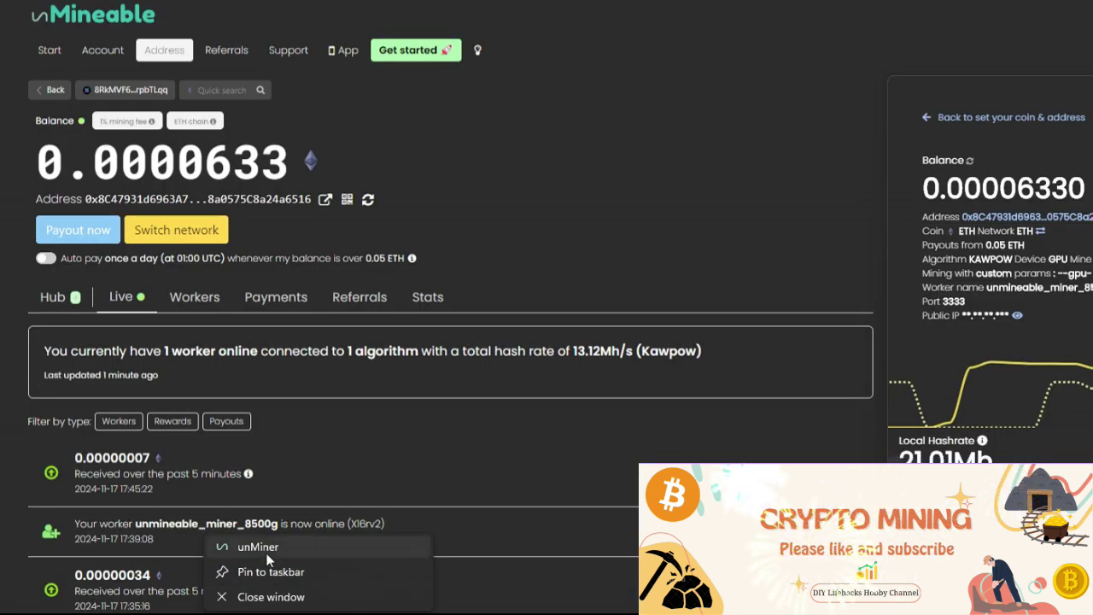
- Launch a second unMiner instance and move its window to the right
left_click(292, 548)
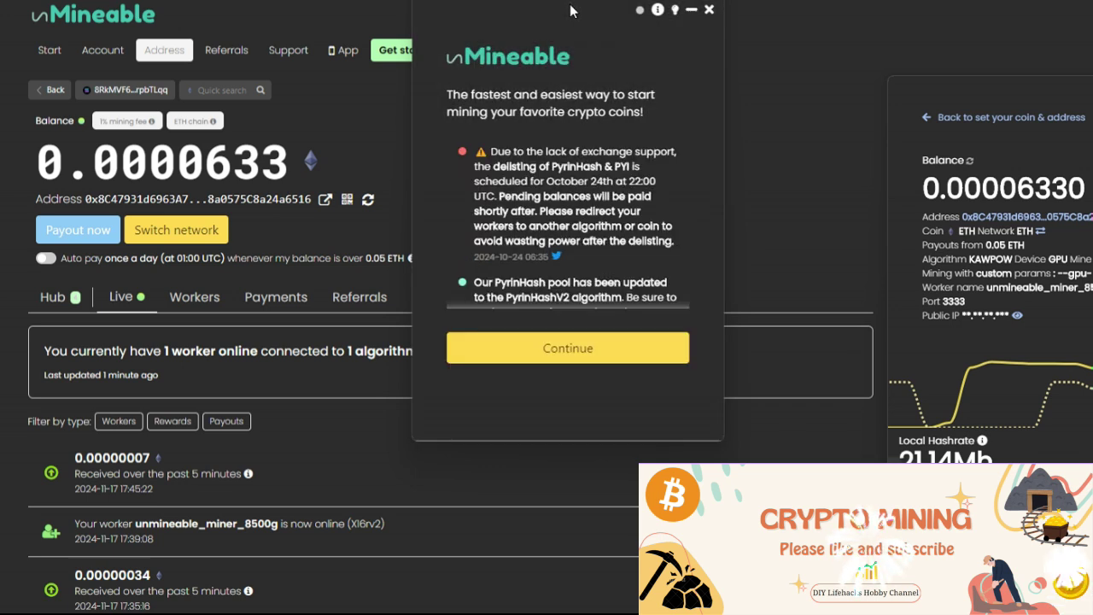
left_click_drag(570, 4, 675, 29)
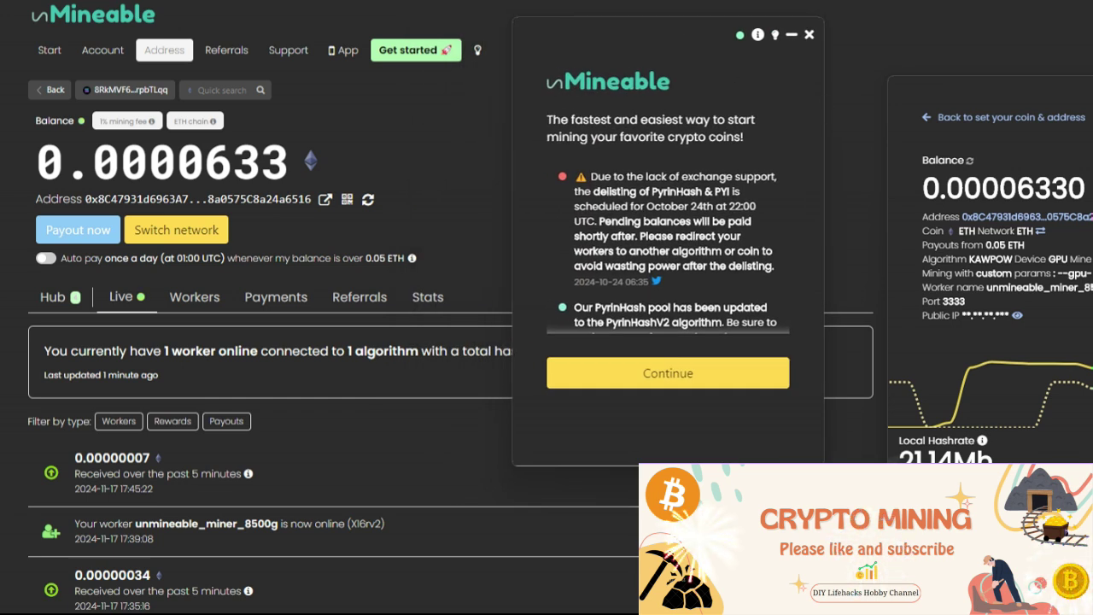
scroll(547, 268, "down", 1)
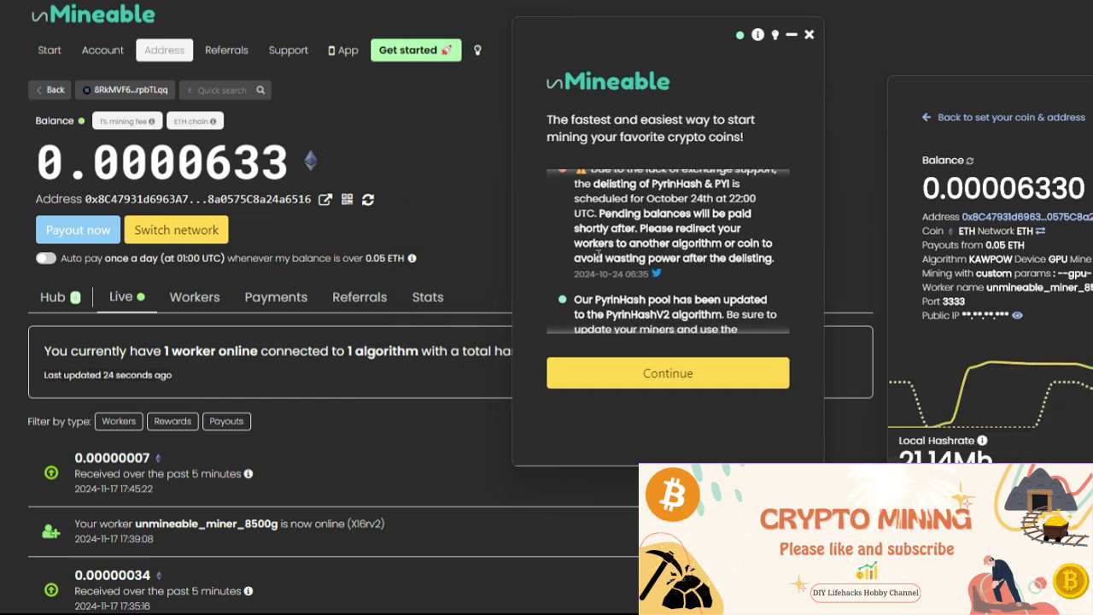
scroll(547, 268, "up", 1)
scroll(551, 269, "down", 1)
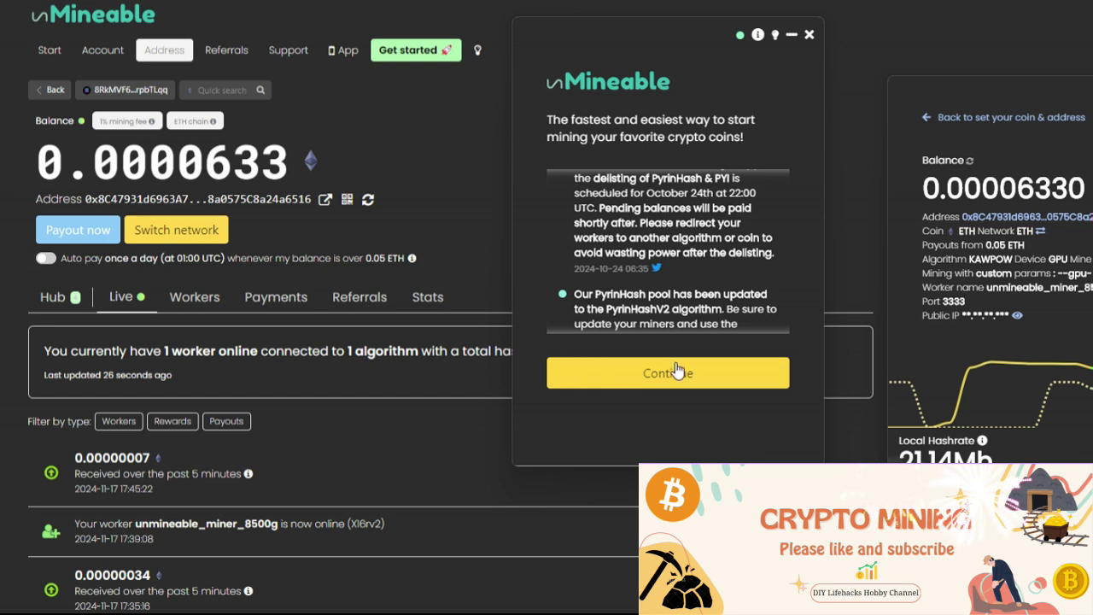
- Continue past the news feed, keep the Kawpow configuration, and start mining to the ETH address
left_click(672, 373)
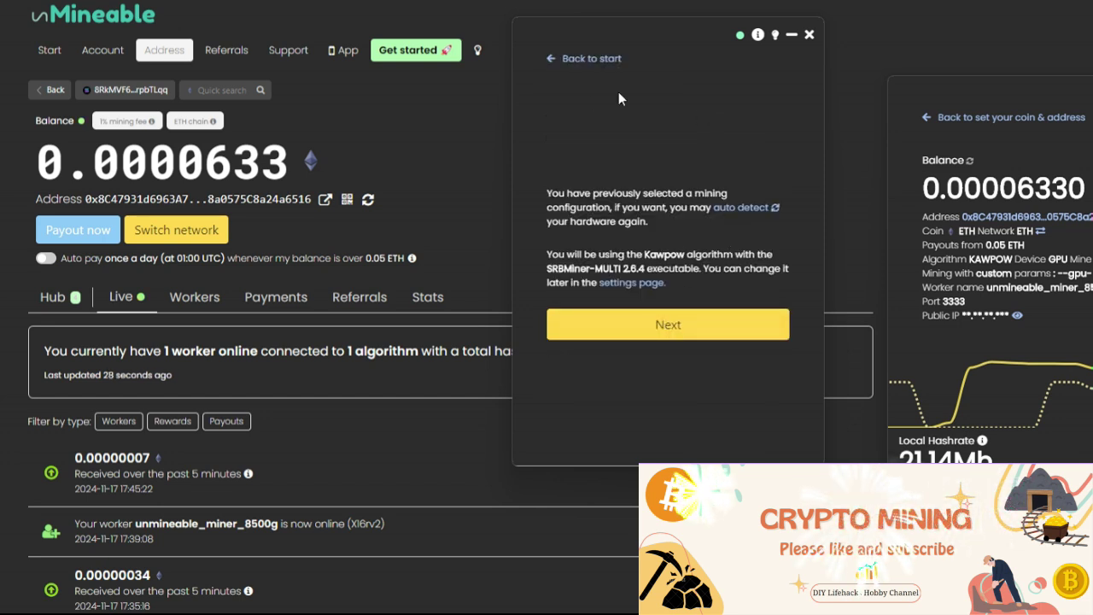
left_click(669, 330)
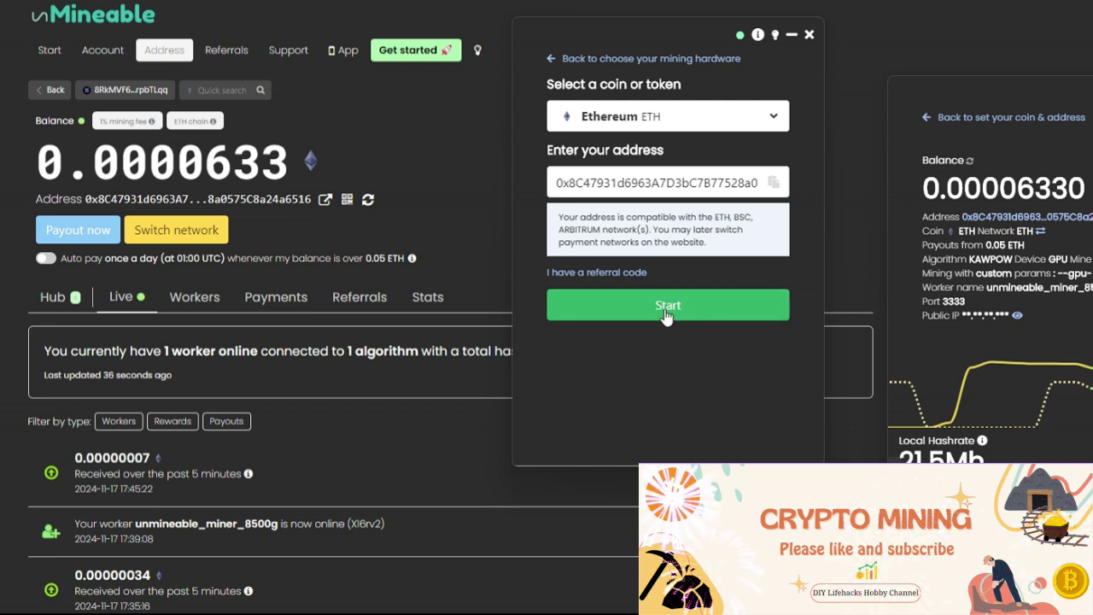
left_click(667, 313)
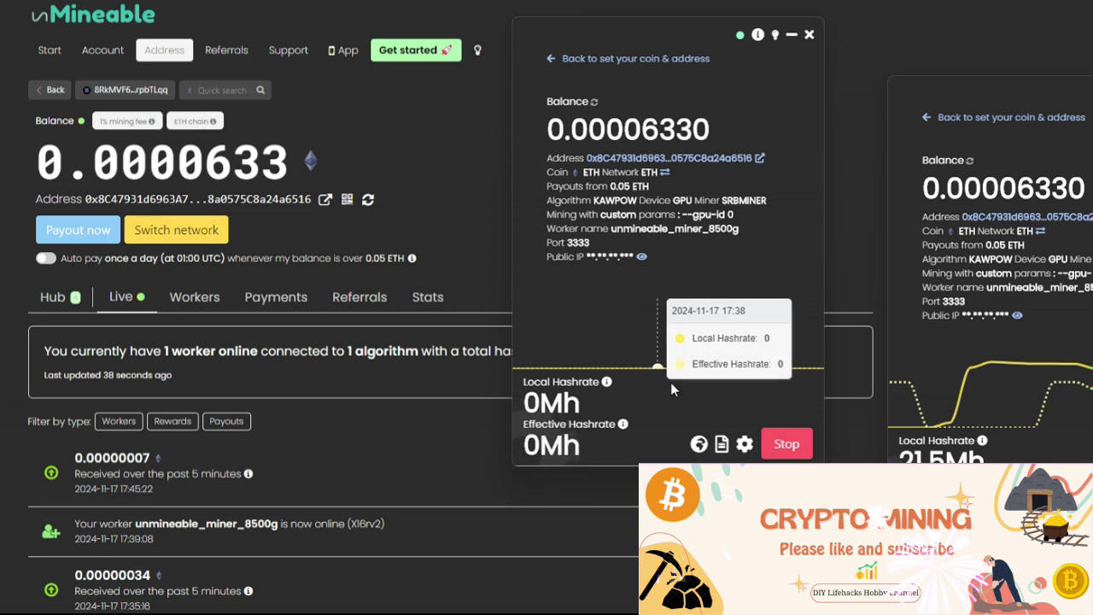
- Stop the second miner and switch it to CPU RandomX (XMR) with SRBMiner-MULTI 2.6-4
left_click(781, 446)
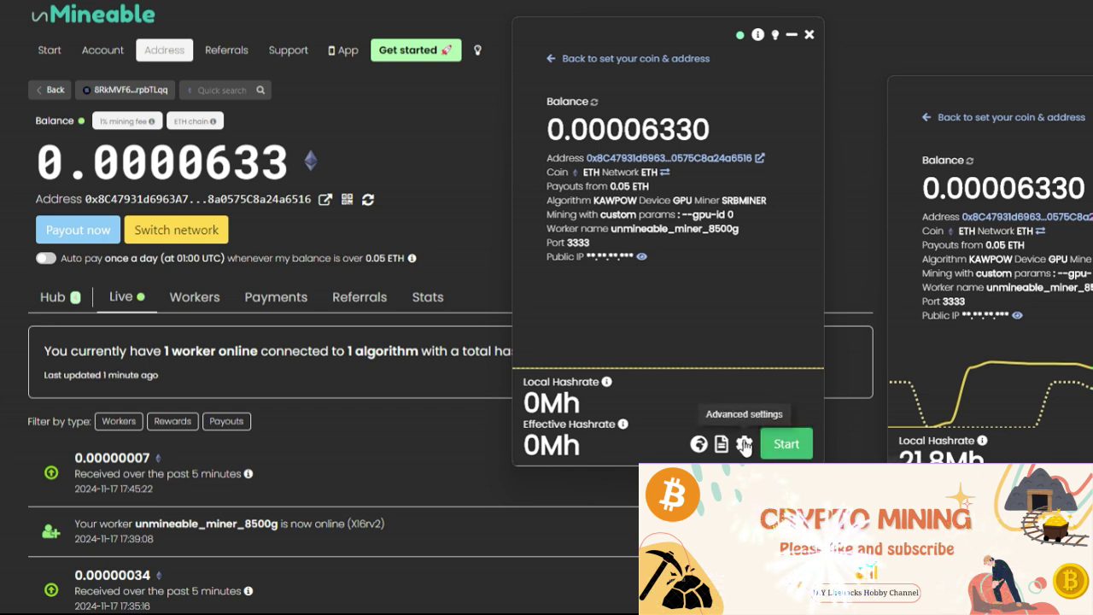
left_click(745, 444)
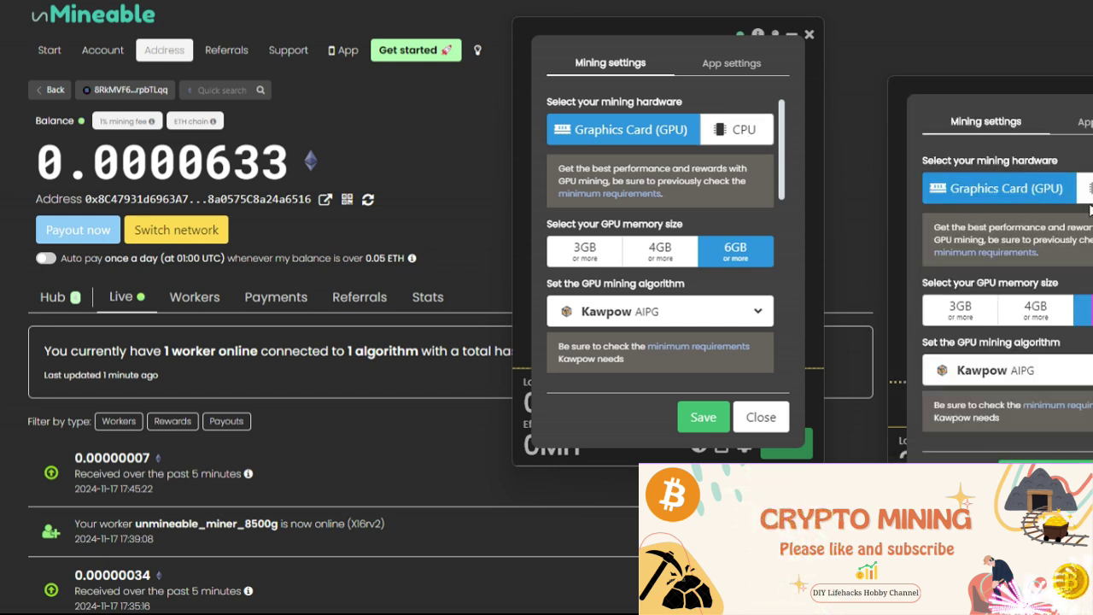
left_click(717, 144)
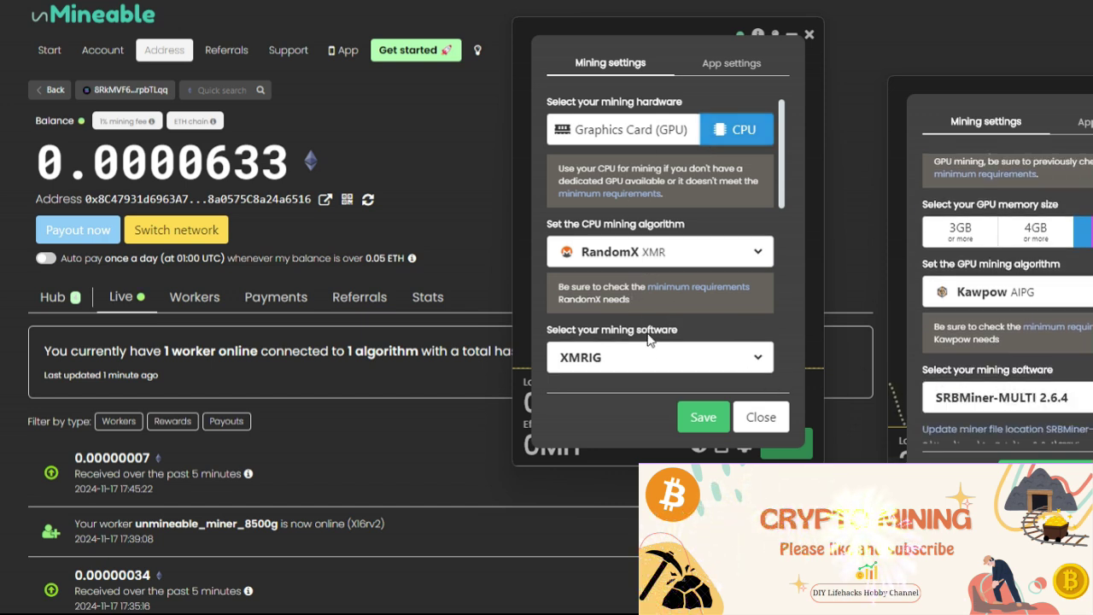
left_click(647, 364)
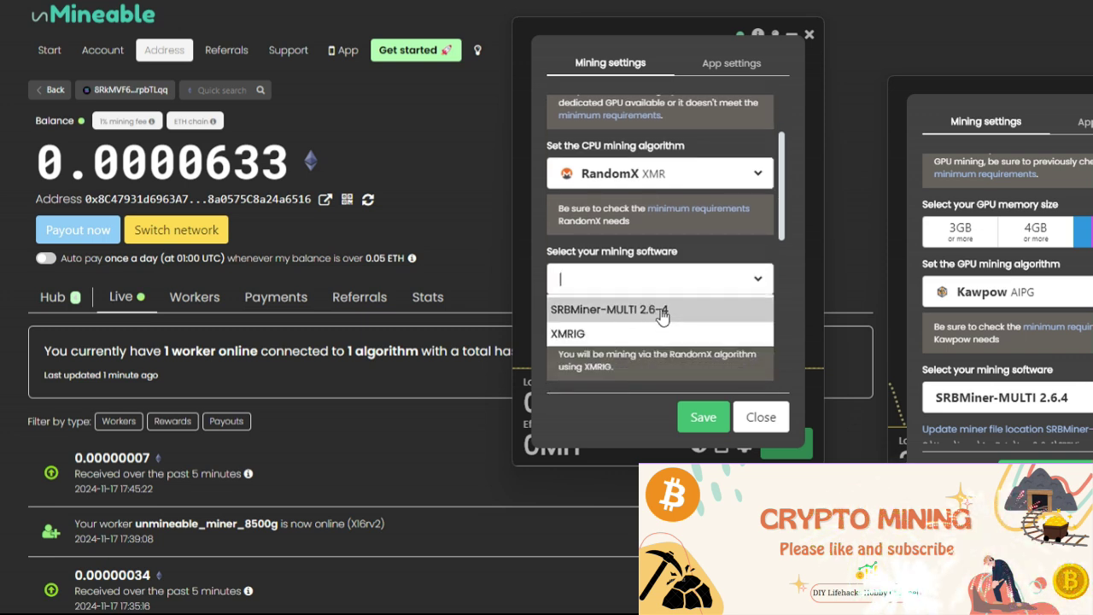
left_click(648, 312)
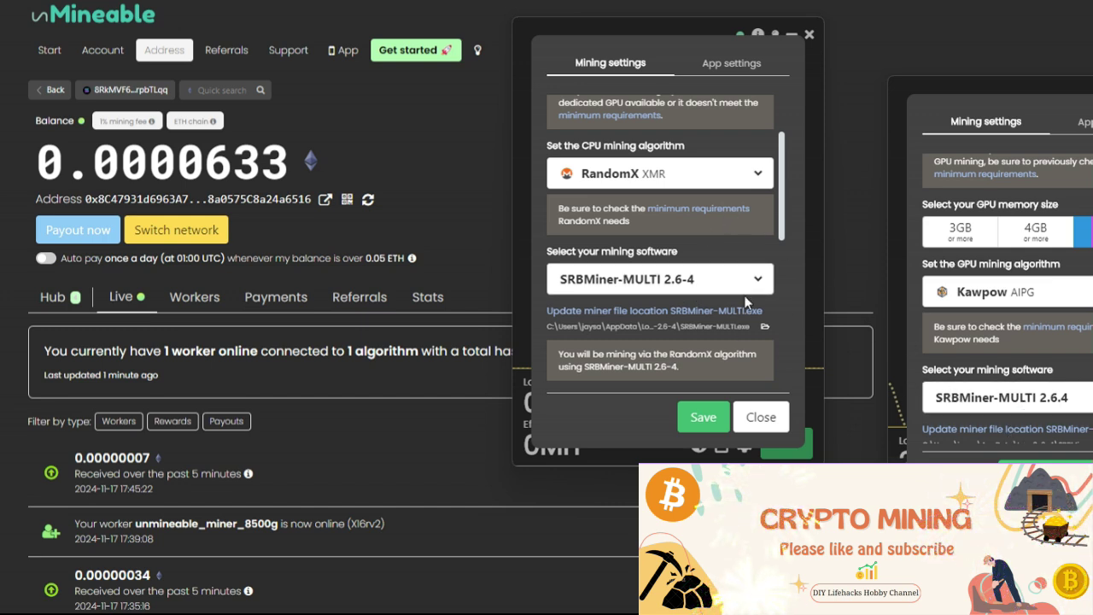
scroll(692, 225, "up", 2)
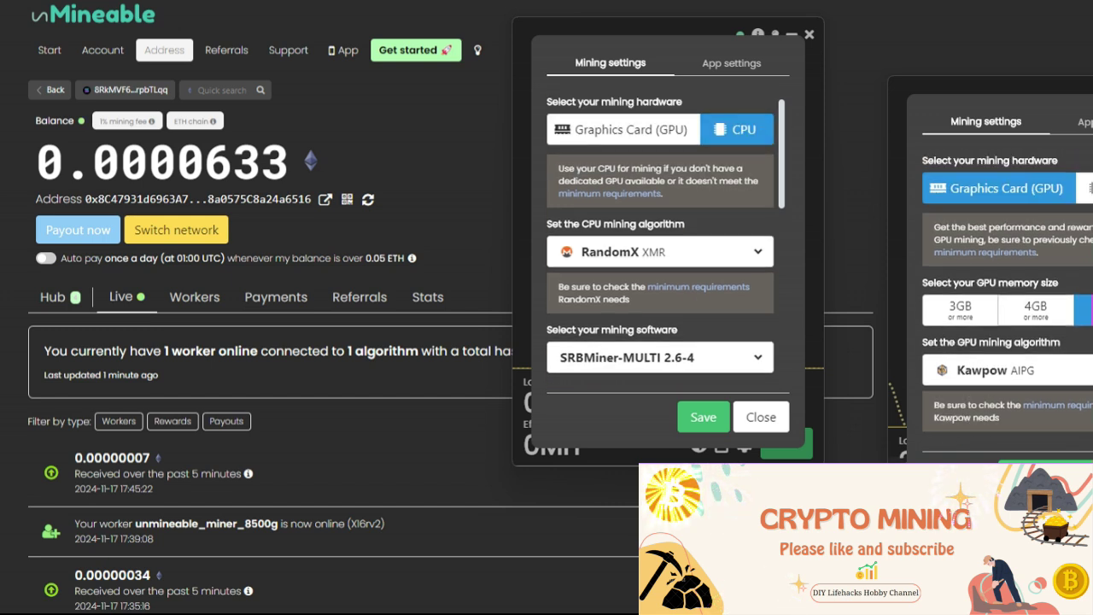
scroll(902, 130, "up", 2)
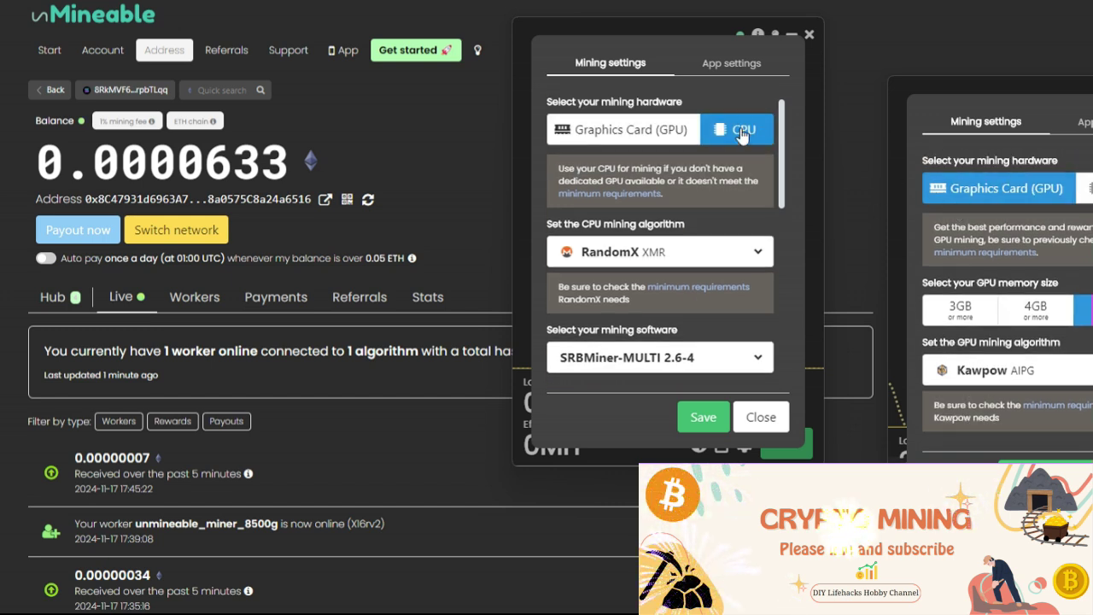
- Save the CPU settings and mark the CPU and GPU devices in each miner's details
left_click(696, 417)
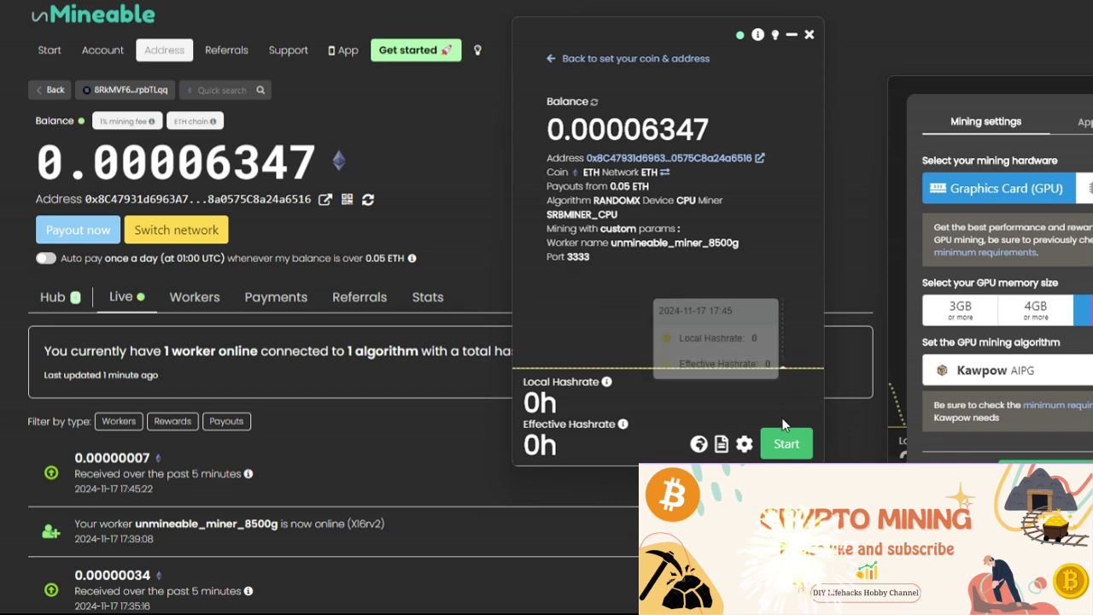
left_click_drag(700, 195, 678, 200)
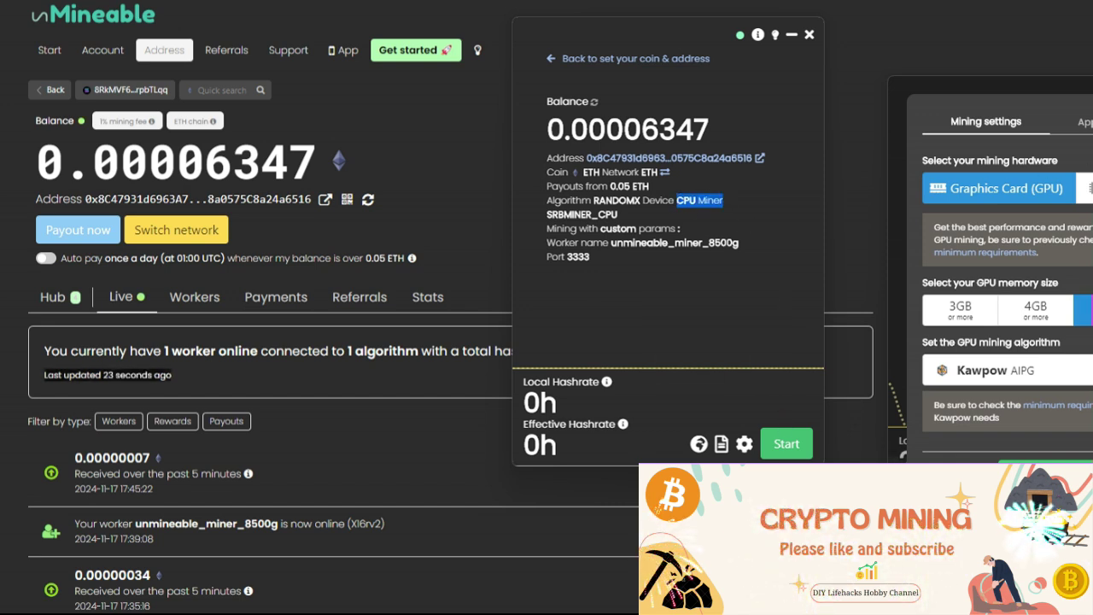
key("alt+Tab")
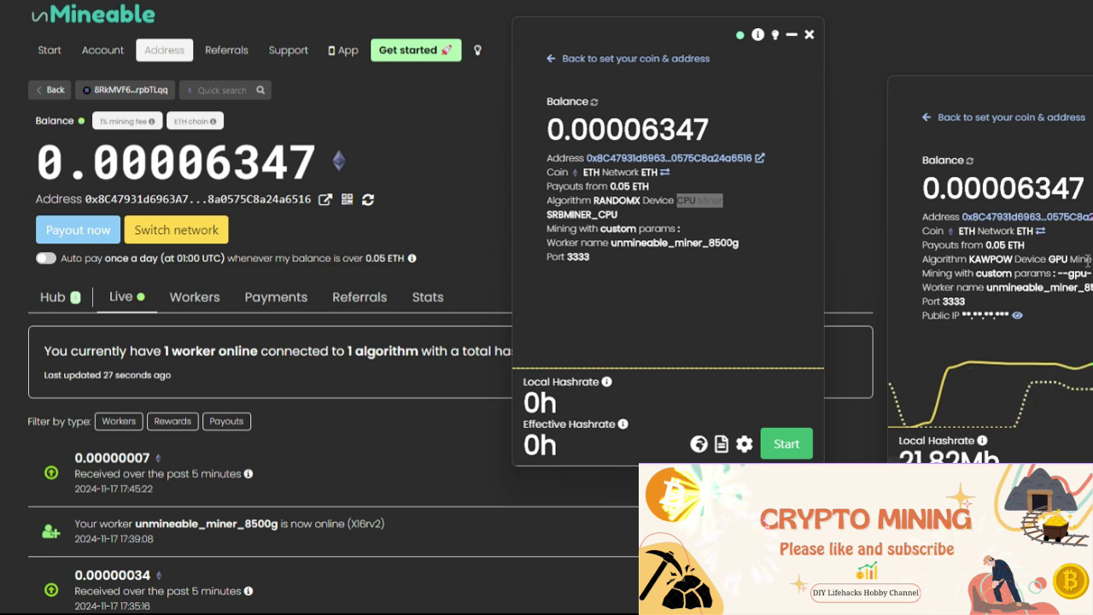
left_click_drag(1057, 266, 1049, 259)
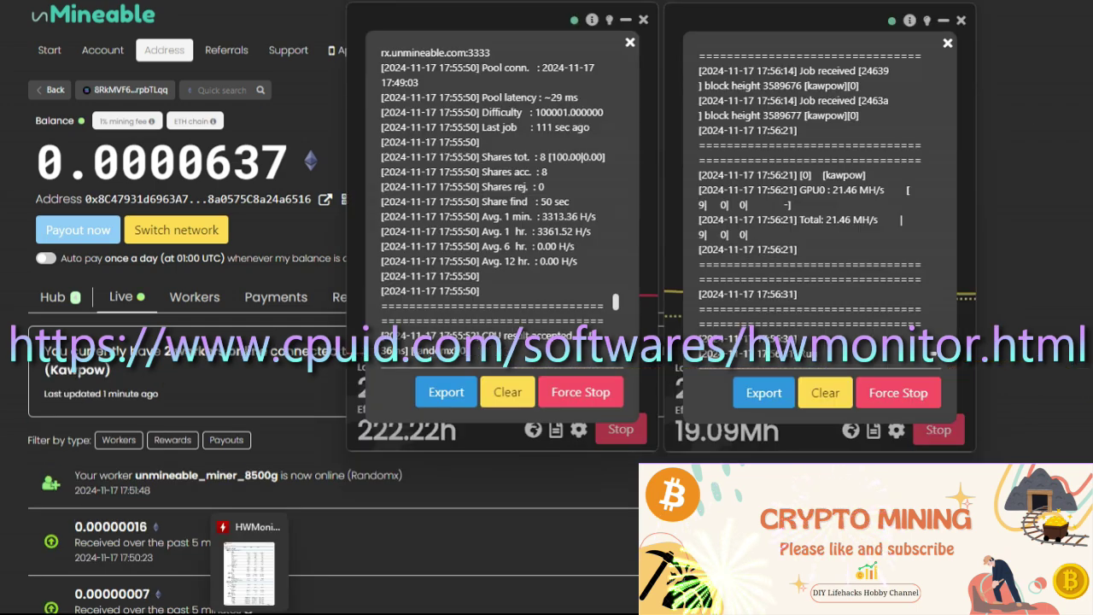
- Dock HWMonitor at the left edge with the GPU and CPU miner windows to its right
left_click(249, 570)
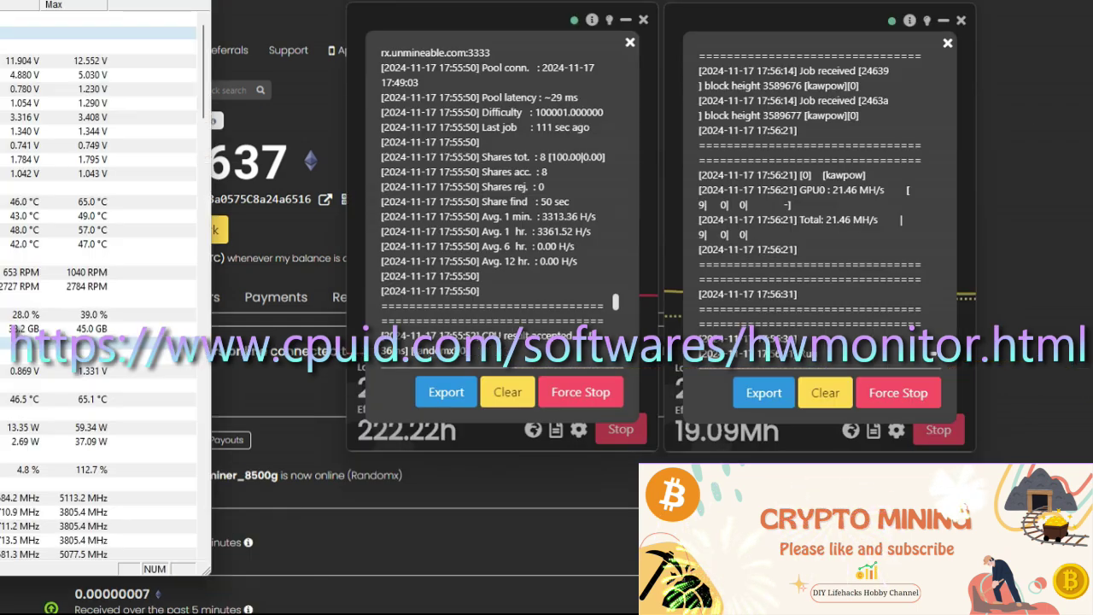
left_click_drag(65, 0, 314, 11)
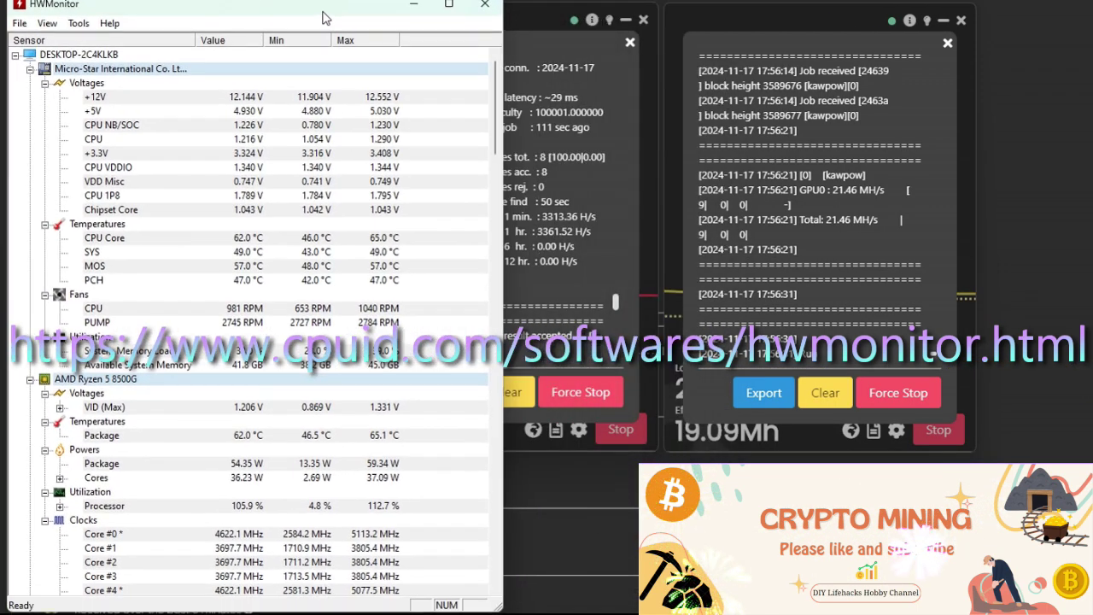
left_click_drag(787, 21, 901, 17)
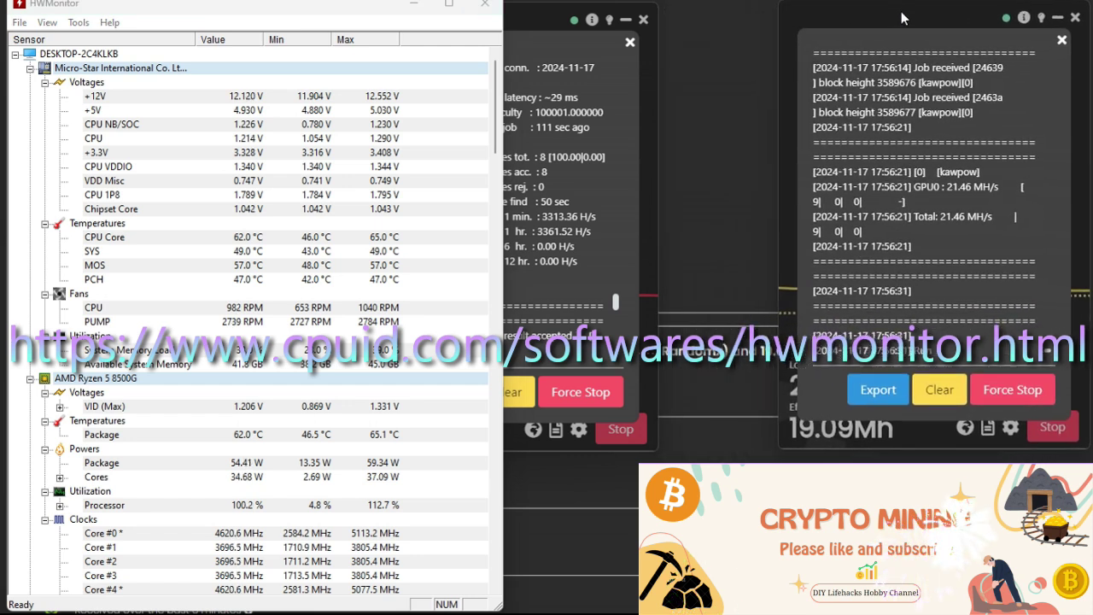
left_click_drag(556, 19, 671, 16)
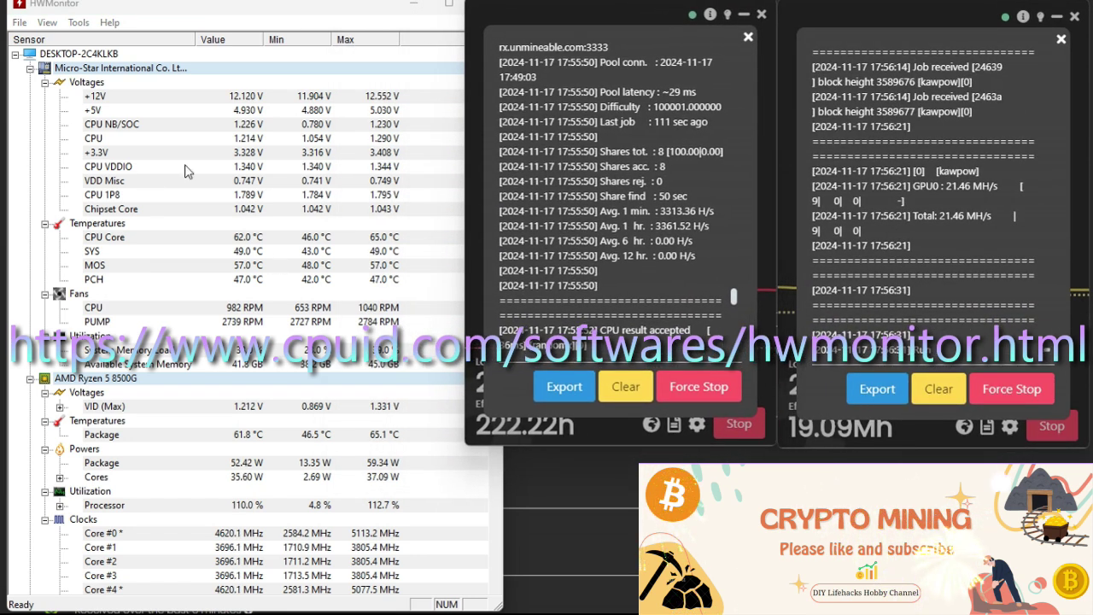
- Scroll HWMonitor's sensors to the CPU and NVIDIA P102-100 power, about 196 W for the GPU
scroll(291, 423, "down", 2)
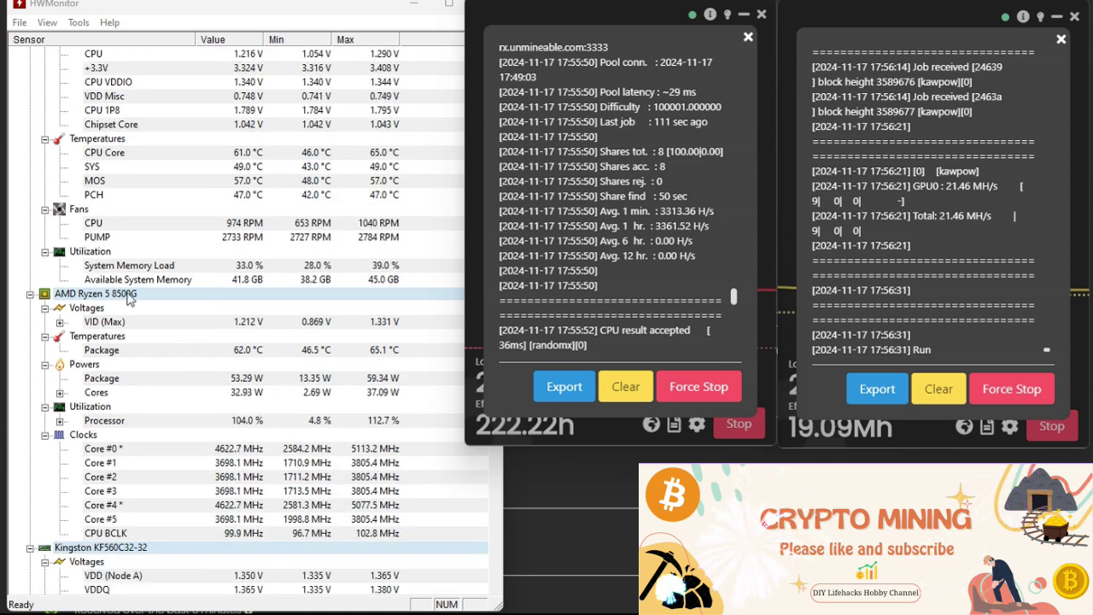
left_click(62, 296)
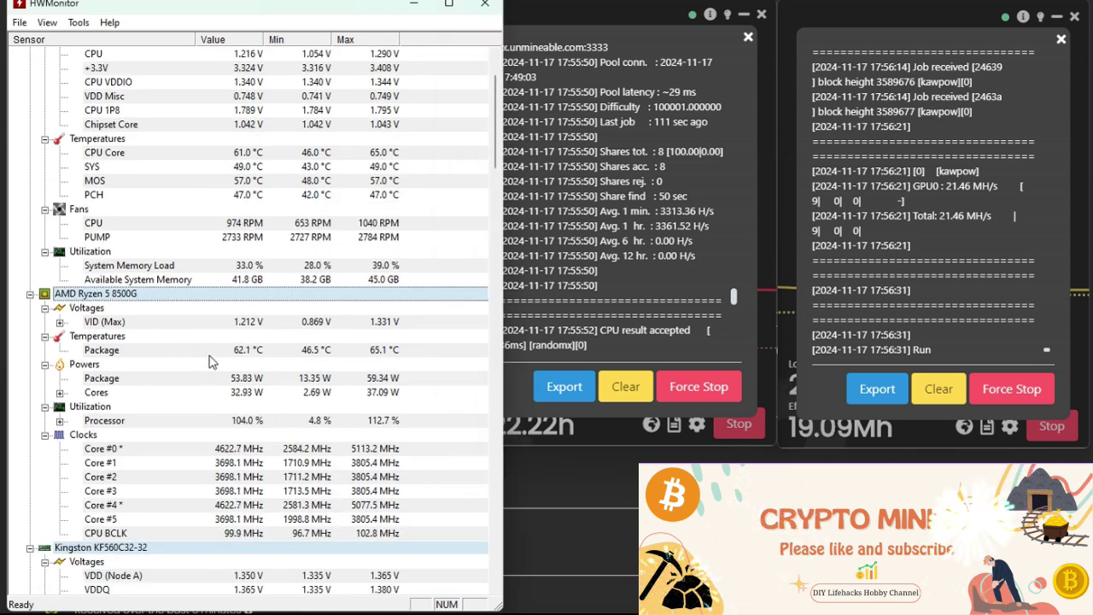
scroll(221, 350, "down", 1)
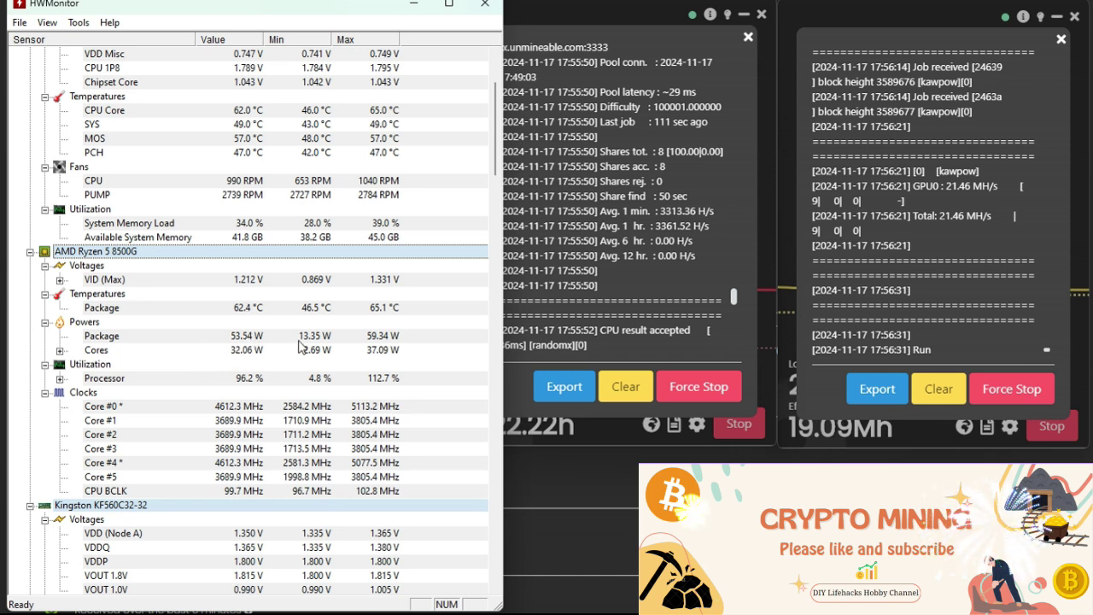
scroll(274, 410, "down", 20)
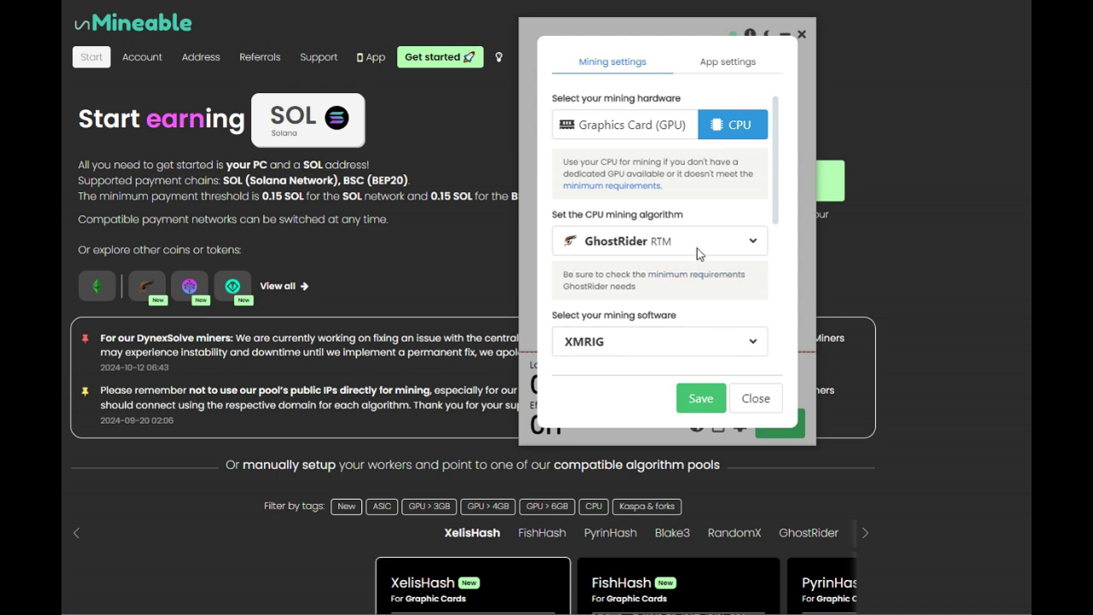
- Switch unMiner's Advanced settings to App settings, showing the worker name and referral code field
left_click(716, 68)
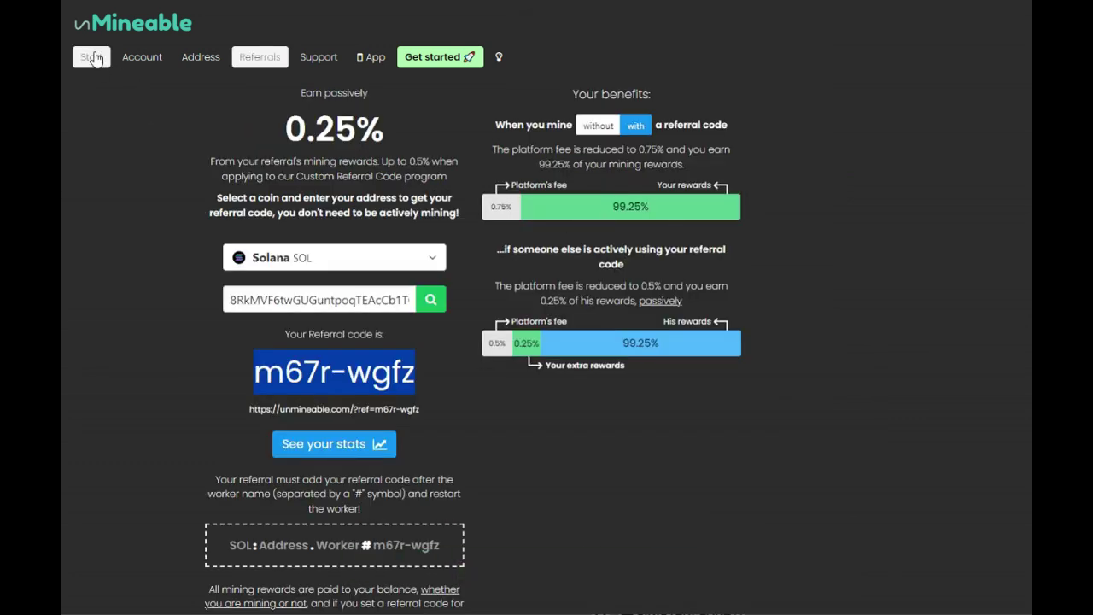
- Navigate the unMineable site back to the Start earning SOL page with its payment thresholds
left_click(93, 58)
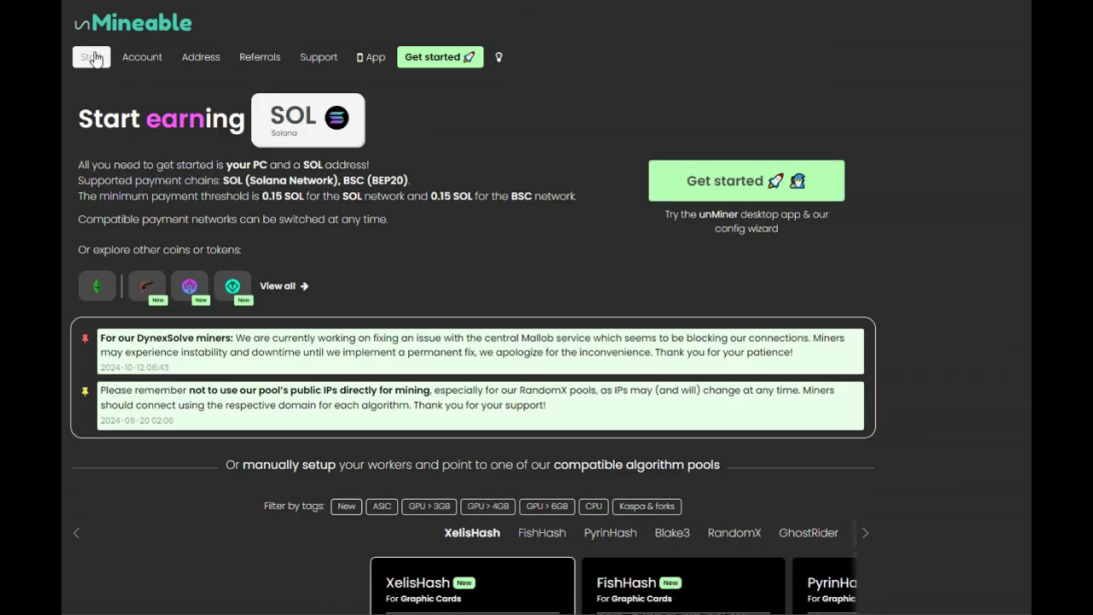